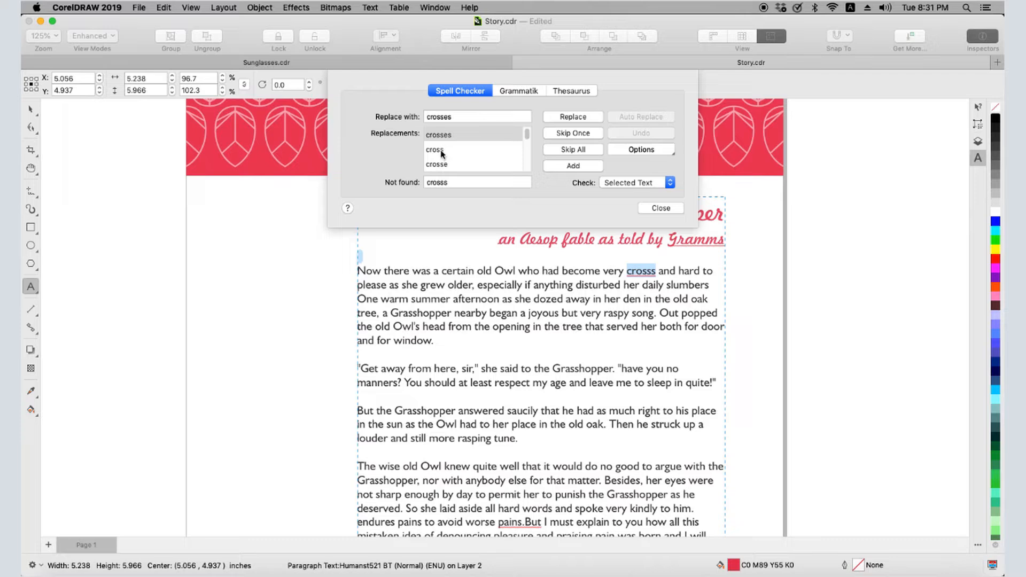
Spell-check the story text, replacing "crosss" with "cross" and "pains.But" with "pains. But", and close the spell checker.
{"action": "left_click", "coordinate": [443, 150]}
{"action": "left_click", "coordinate": [562, 117]}
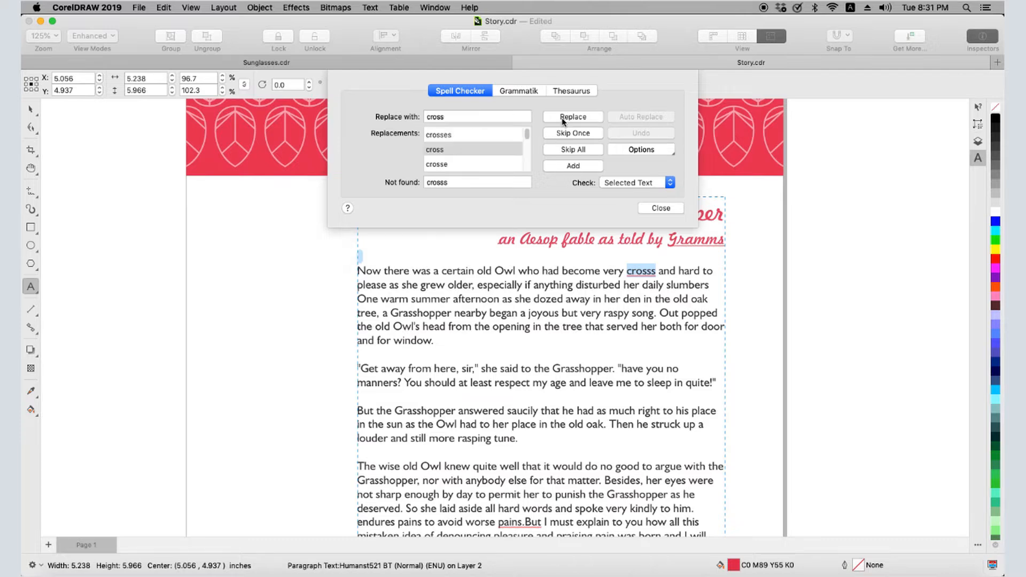
{"action": "left_click", "coordinate": [449, 116]}
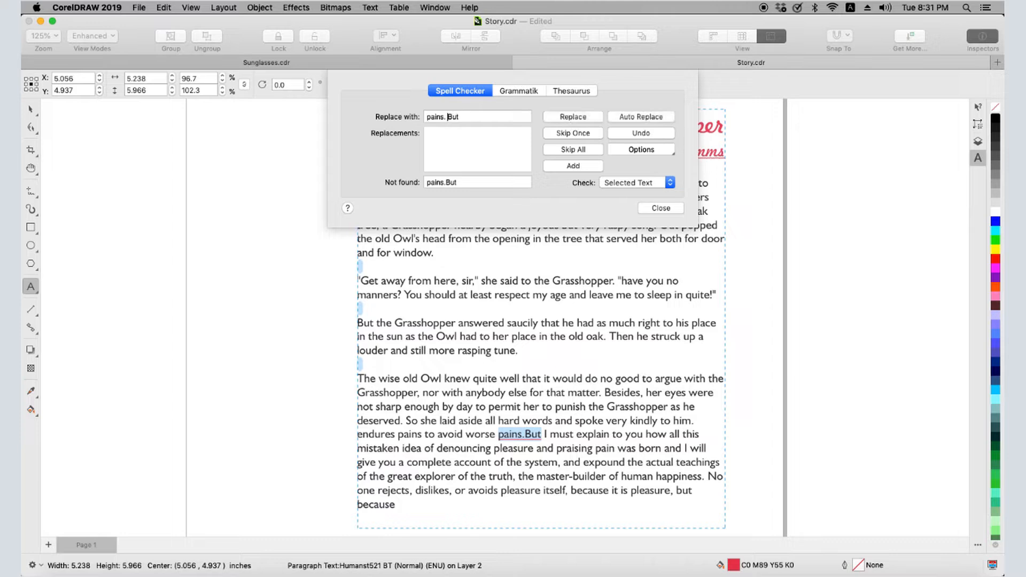
{"action": "left_click", "coordinate": [558, 117]}
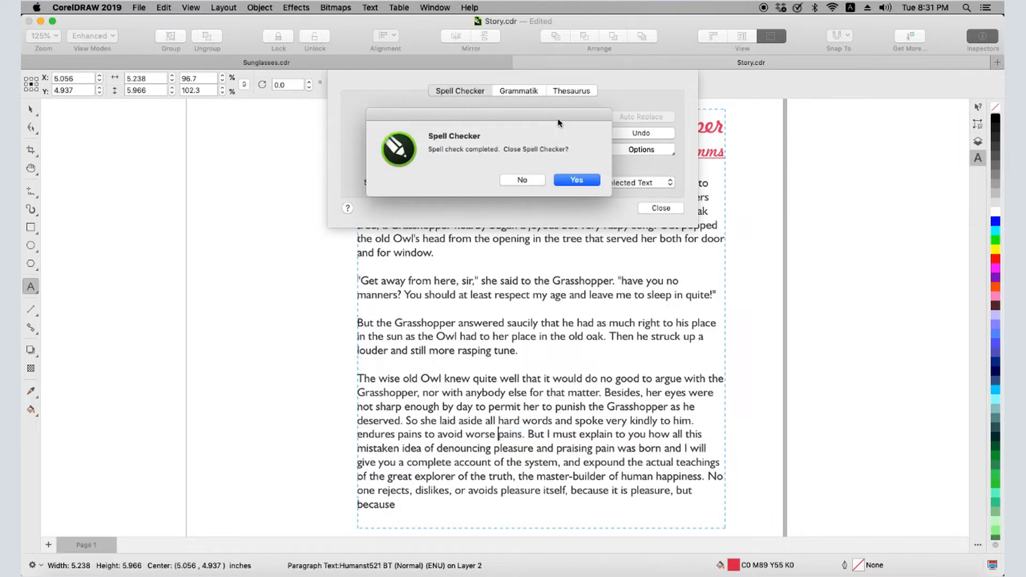
{"action": "left_click", "coordinate": [578, 181]}
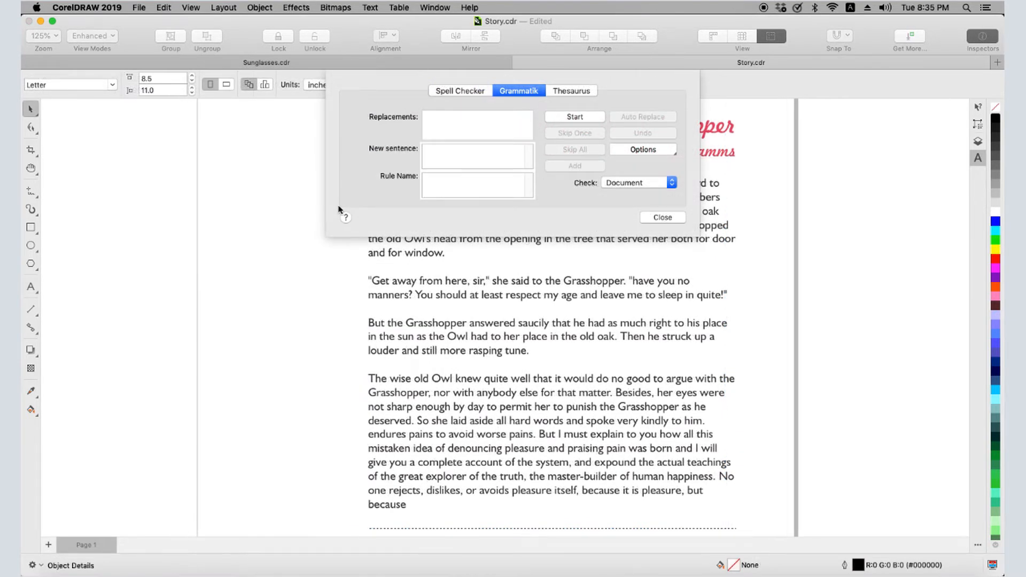
Set the Grammatik checking style to Fiction for the document check.
{"action": "left_click", "coordinate": [674, 150]}
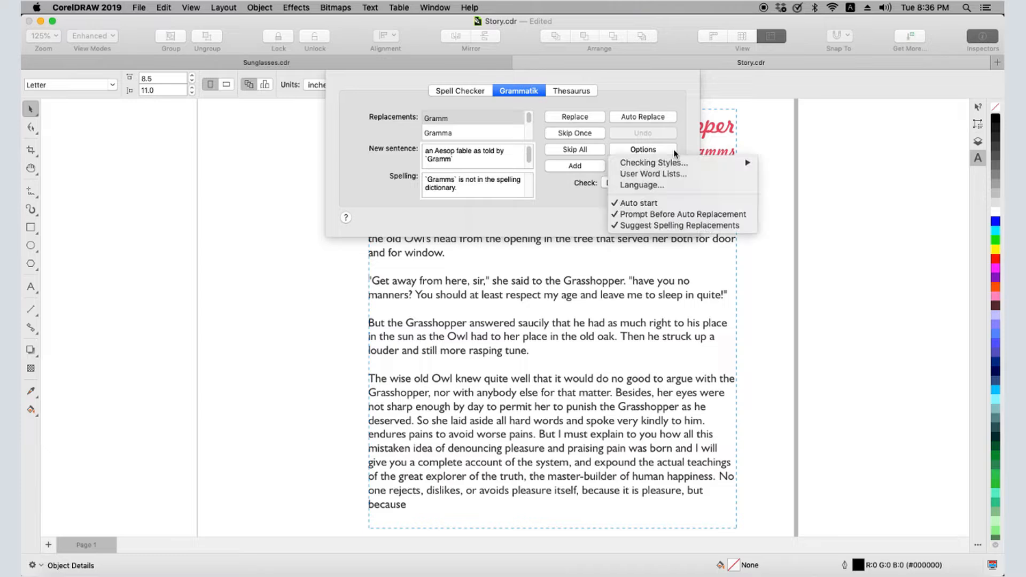
{"action": "mouse_move", "coordinate": [700, 162]}
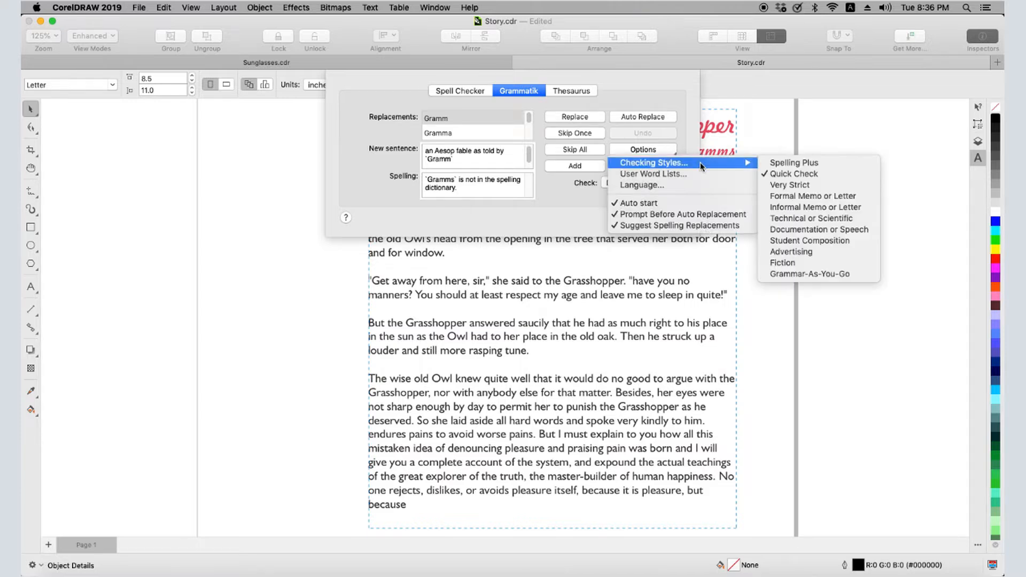
{"action": "left_click", "coordinate": [792, 263]}
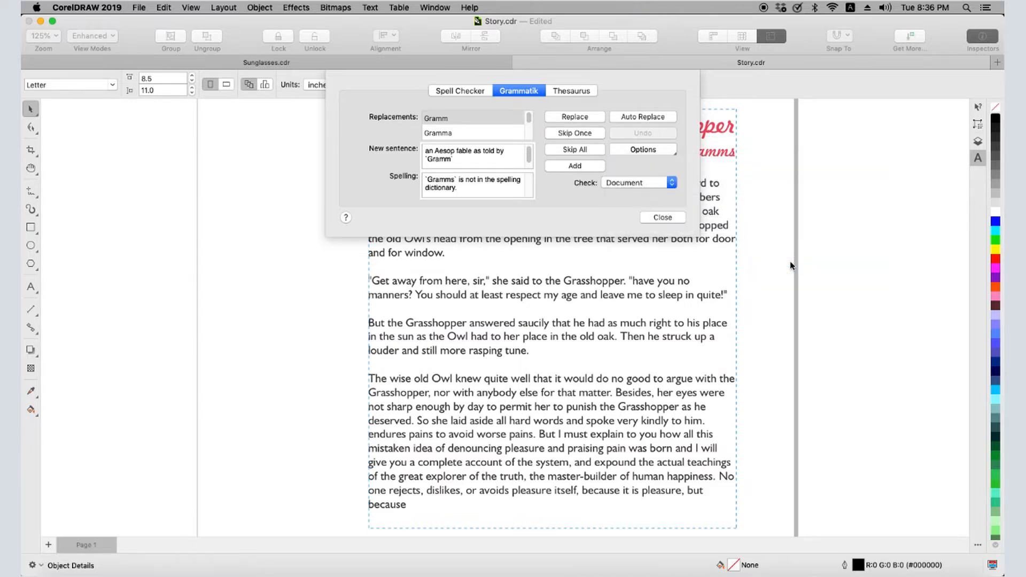
Skip the issues Grammatik flags in the subtitle and opening paragraph one at a time without replacing anything.
{"action": "left_click", "coordinate": [595, 134]}
{"action": "left_click", "coordinate": [596, 134]}
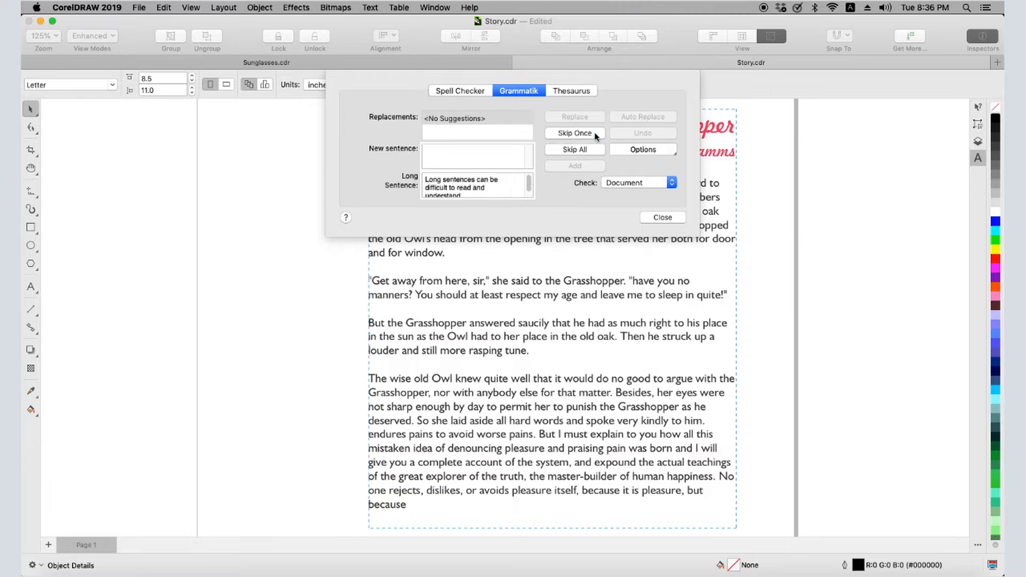
{"action": "left_click", "coordinate": [596, 134]}
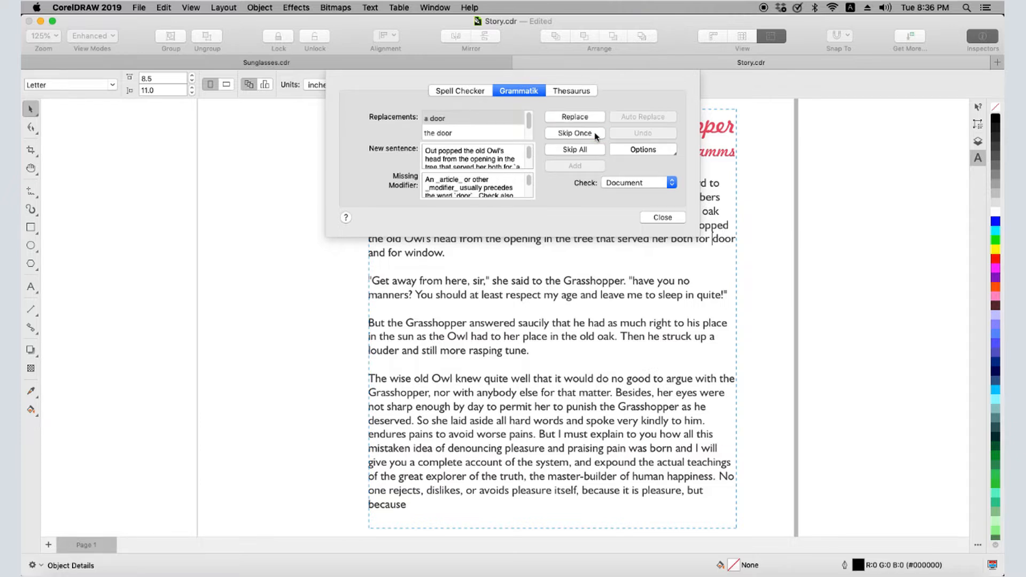
{"action": "left_click", "coordinate": [596, 134]}
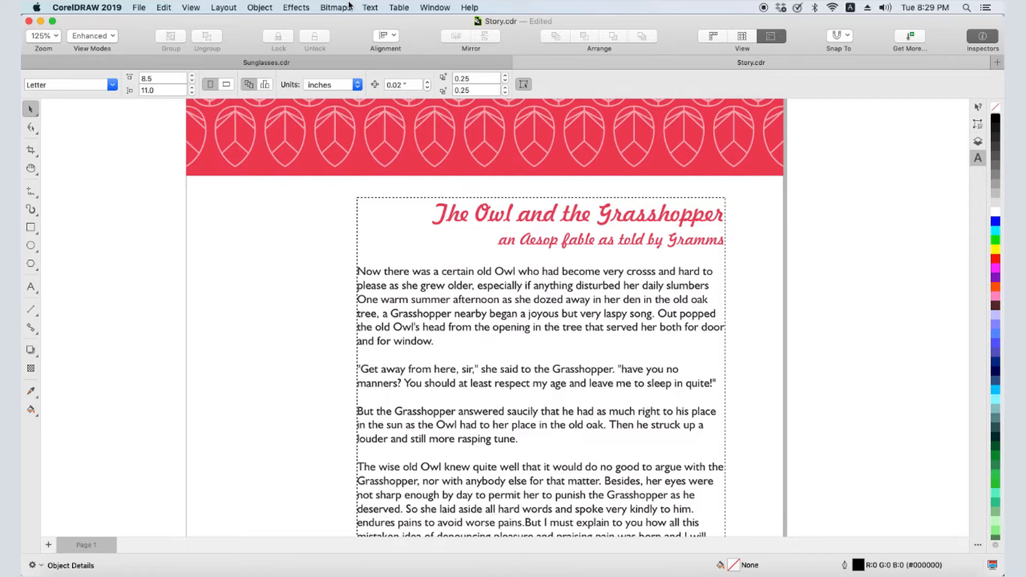
{"action": "left_click", "coordinate": [370, 8]}
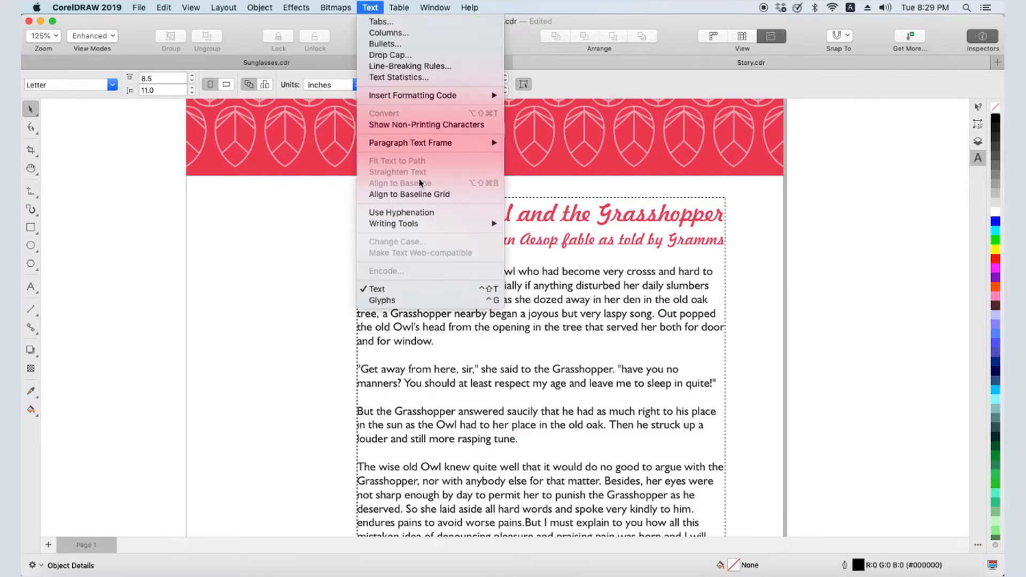
{"action": "mouse_move", "coordinate": [437, 228]}
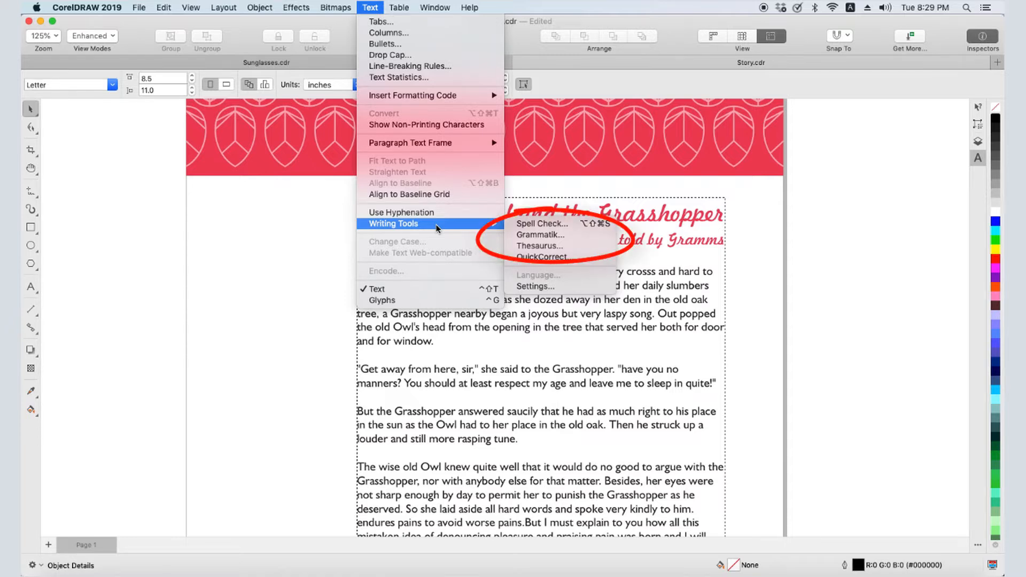
{"action": "left_click", "coordinate": [301, 223]}
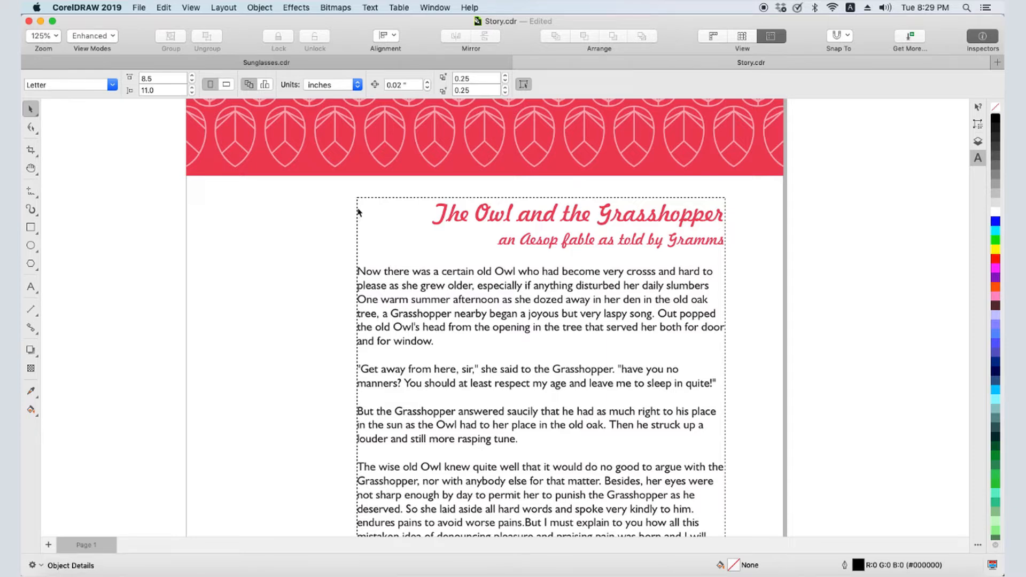
Tag the story's paragraph text frame with the language English (United States).
{"action": "left_click", "coordinate": [402, 211]}
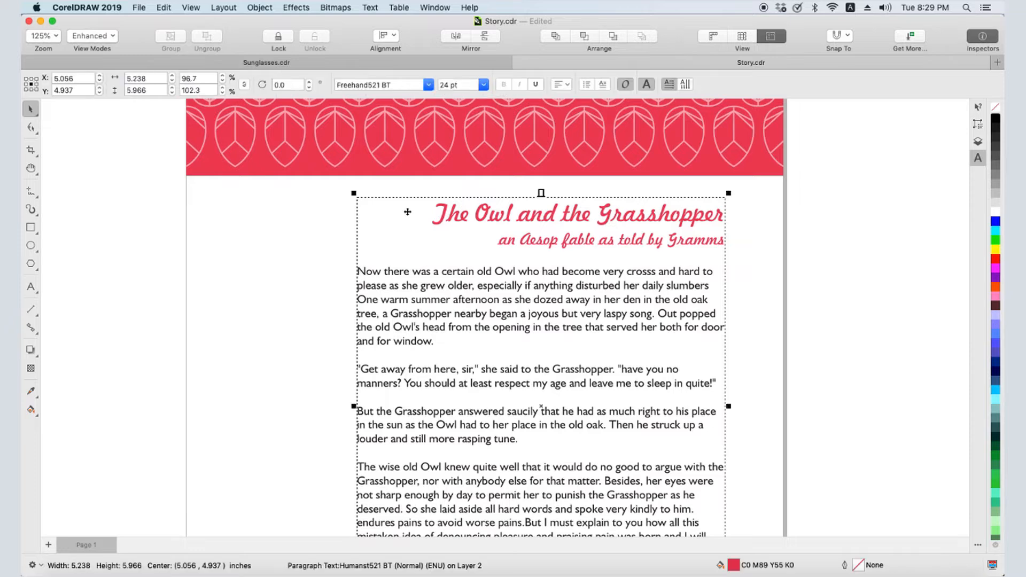
{"action": "left_click", "coordinate": [371, 7]}
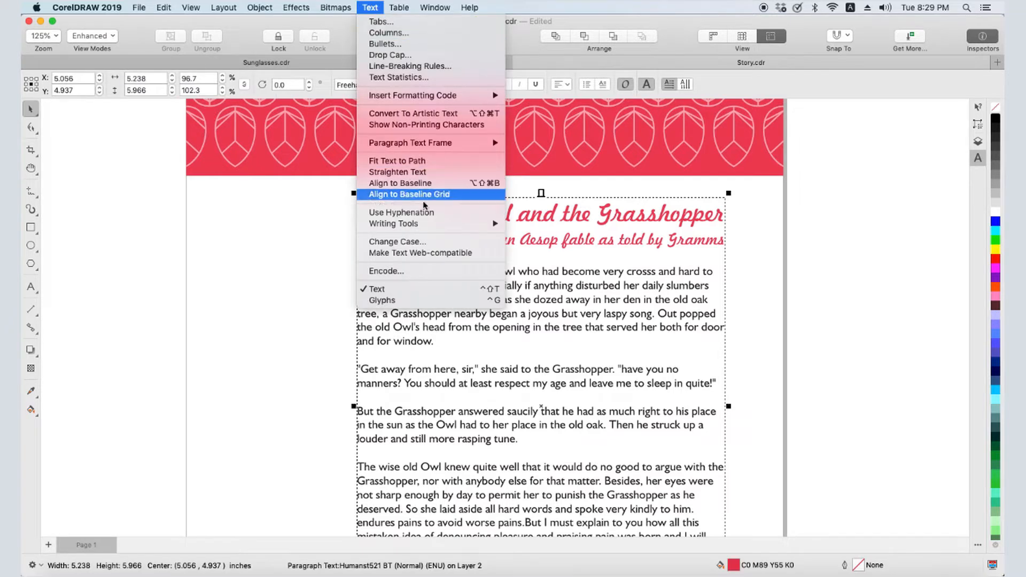
{"action": "left_click", "coordinate": [540, 275]}
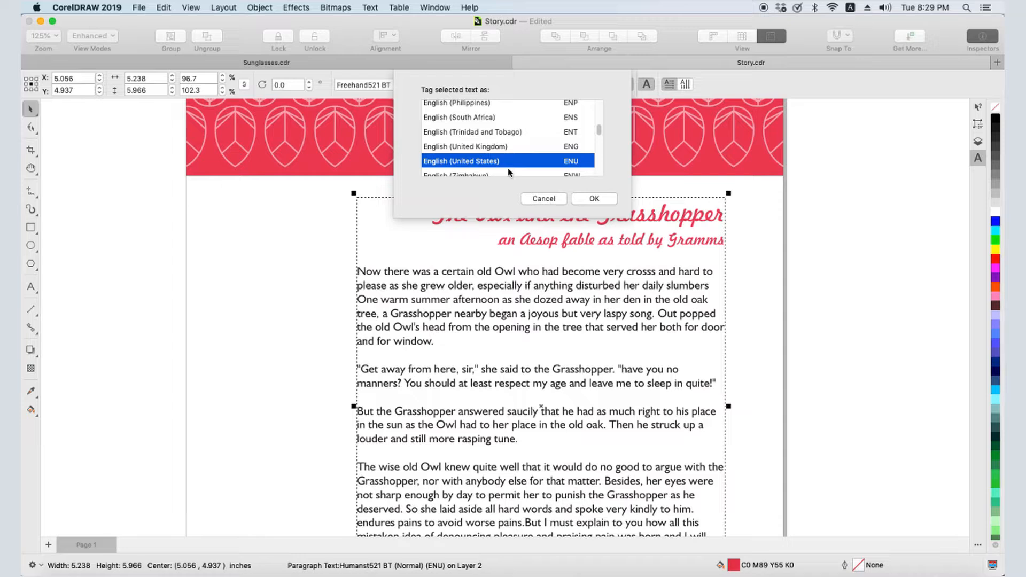
{"action": "left_click", "coordinate": [584, 199]}
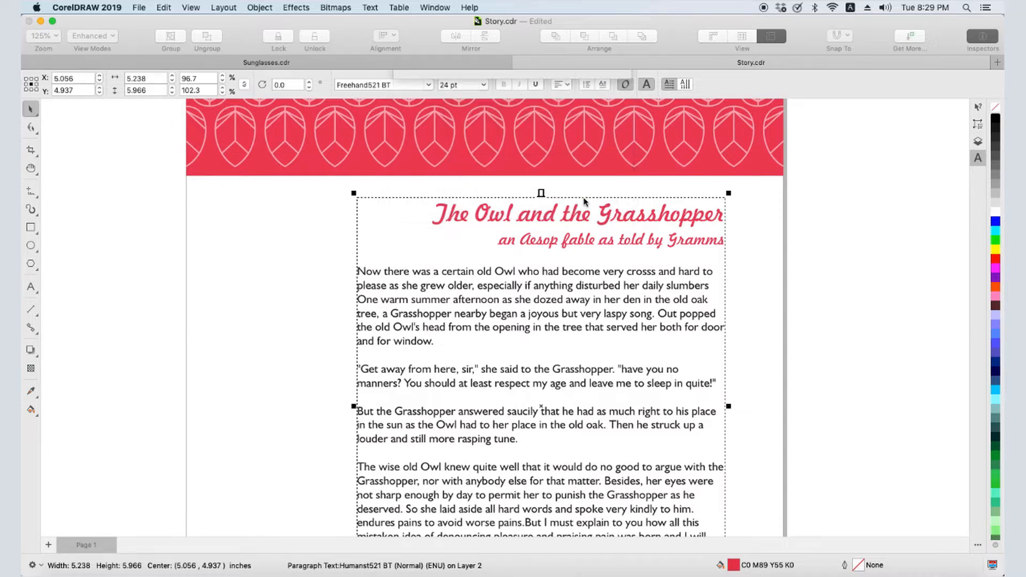
Correct the misspelled word "laspy" in the first paragraph to the suggested "raspy".
{"action": "double_click", "coordinate": [470, 298]}
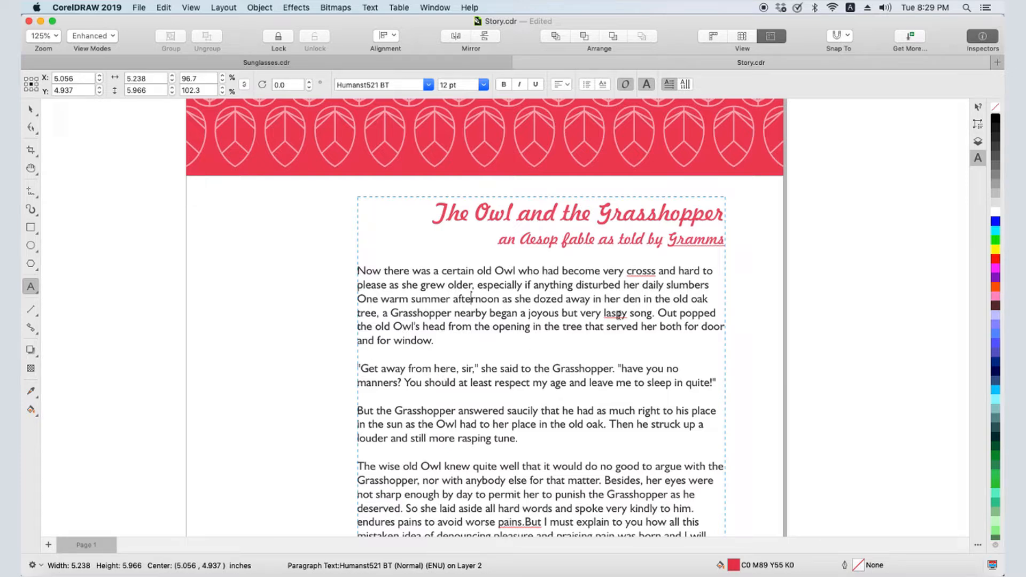
{"action": "right_click", "coordinate": [617, 314]}
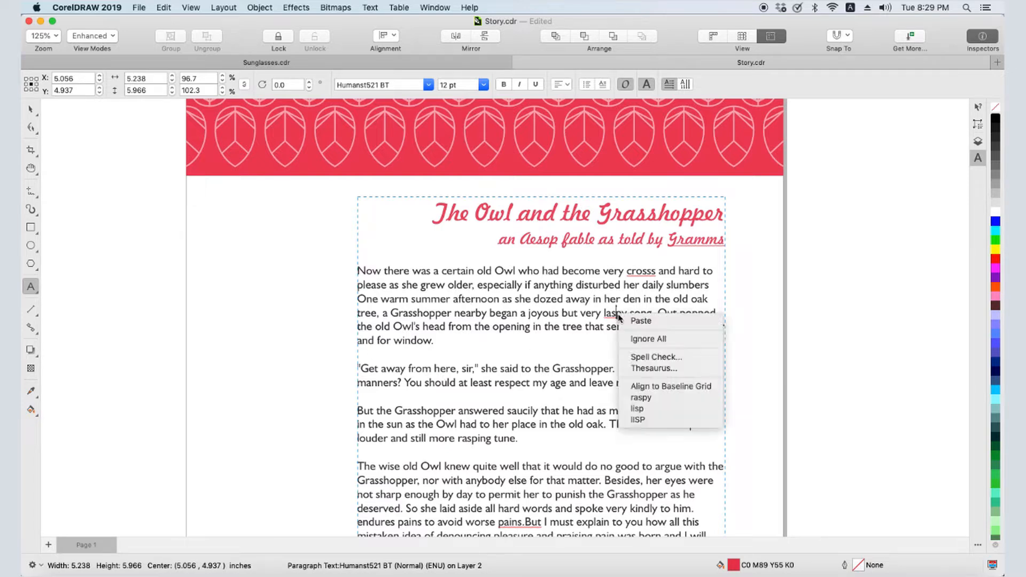
{"action": "left_click", "coordinate": [658, 399]}
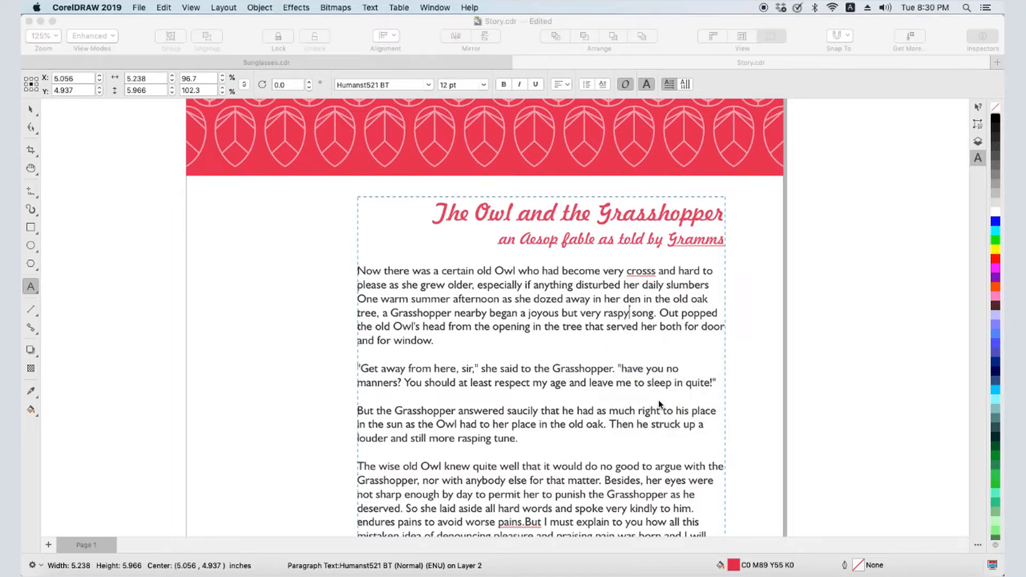
Start a spell check of the story text with the check range kept at Selected Text.
{"action": "left_click", "coordinate": [370, 7]}
{"action": "mouse_move", "coordinate": [470, 225]}
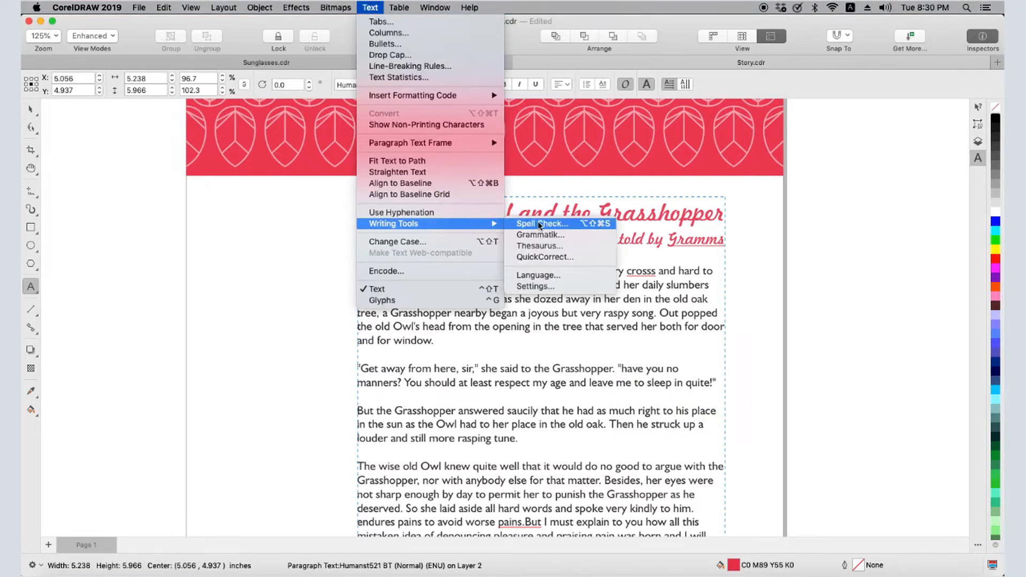
{"action": "left_click", "coordinate": [526, 223]}
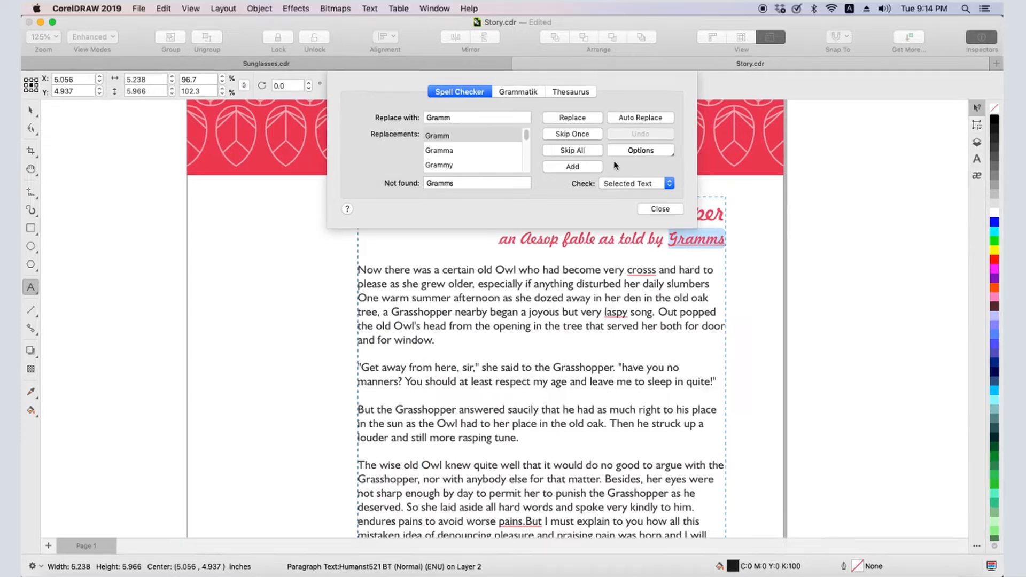
{"action": "left_click", "coordinate": [670, 183]}
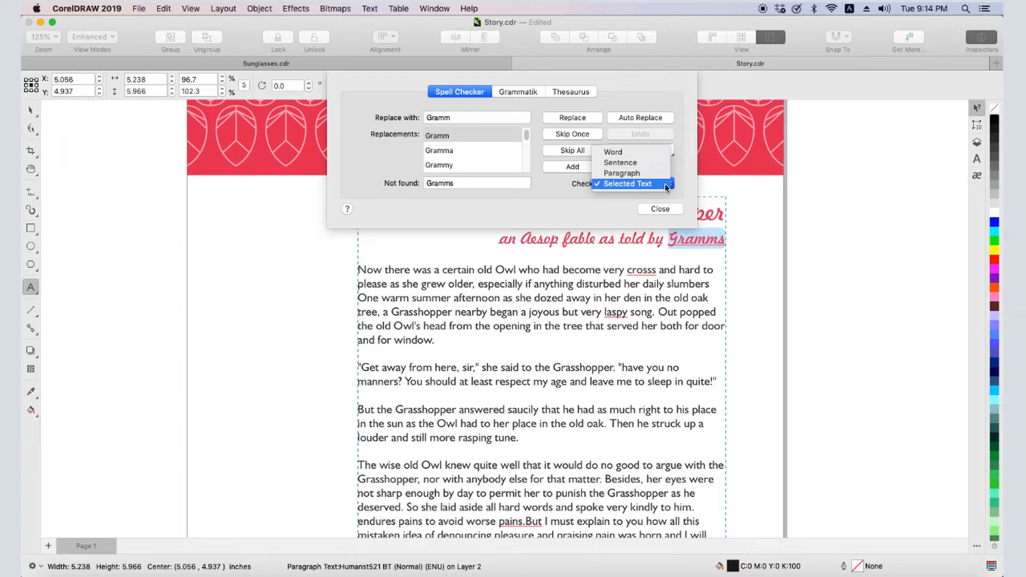
{"action": "left_click", "coordinate": [666, 184]}
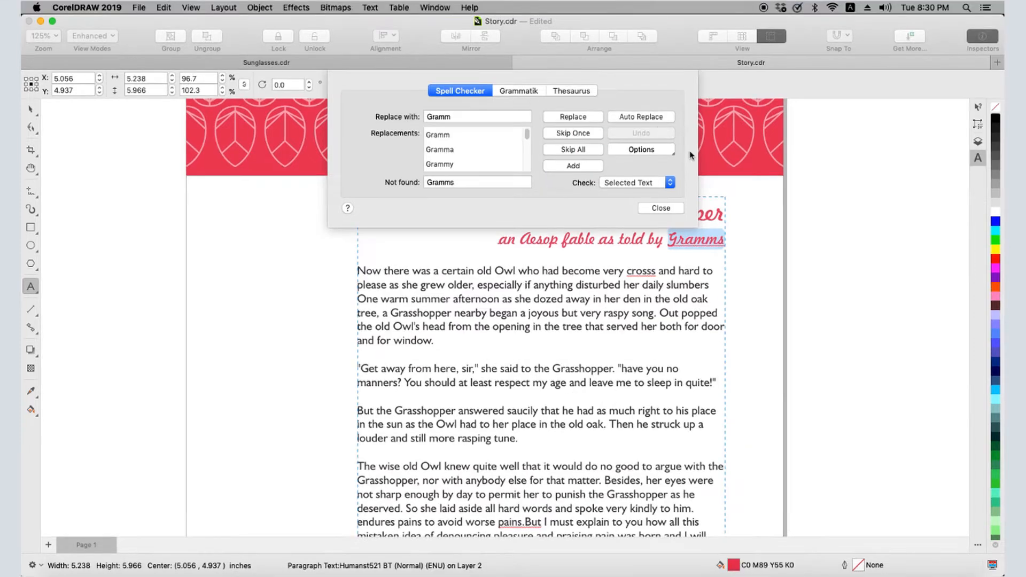
Examine the spell checker's user word lists, language setting and remaining checking options.
{"action": "left_click", "coordinate": [668, 152]}
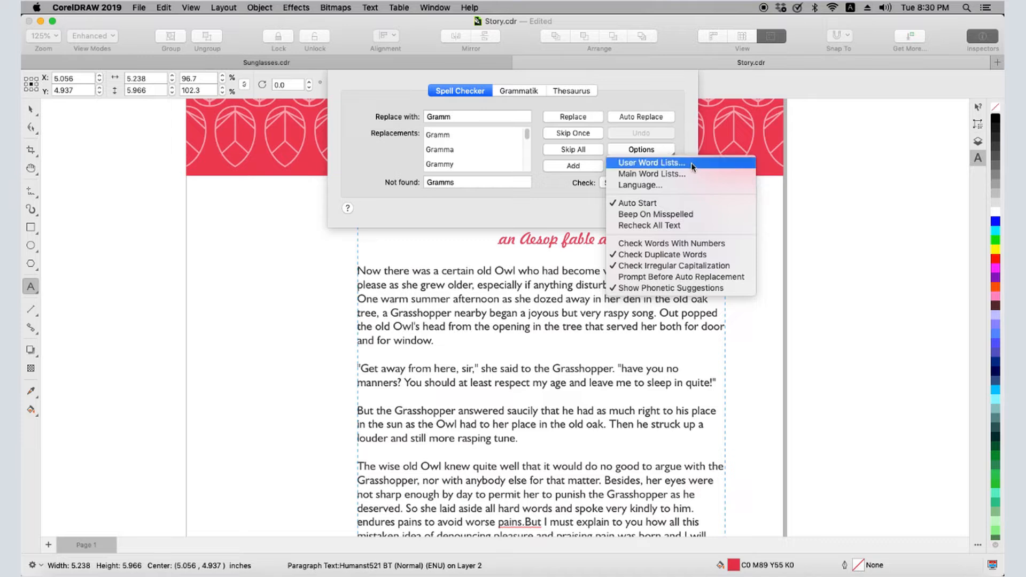
{"action": "left_click", "coordinate": [691, 162]}
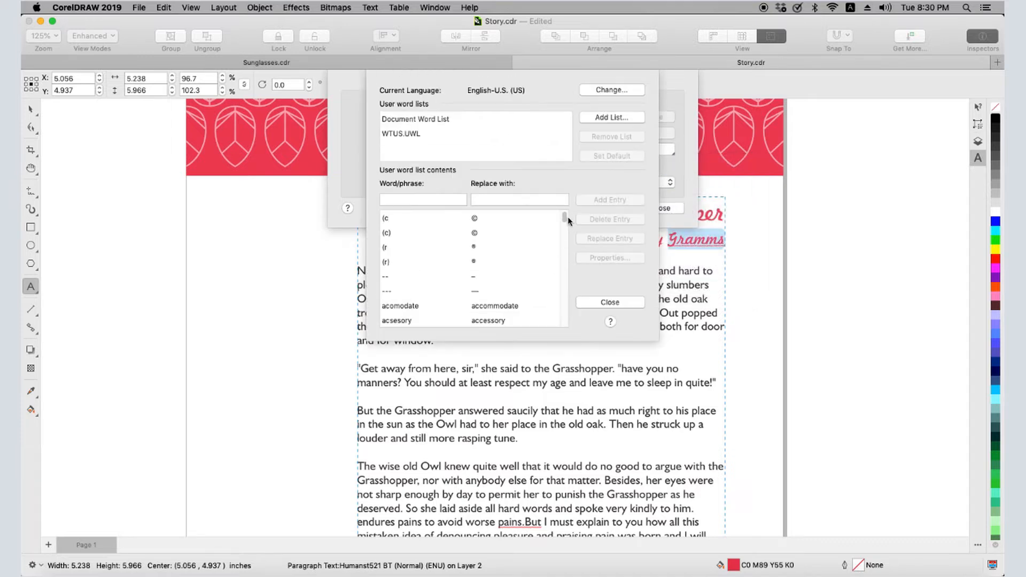
{"action": "mouse_move", "coordinate": [565, 217]}
{"action": "left_mouse_down"}
{"action": "mouse_move", "coordinate": [566, 232]}
{"action": "mouse_move", "coordinate": [566, 215]}
{"action": "left_mouse_up"}
{"action": "left_click", "coordinate": [637, 301]}
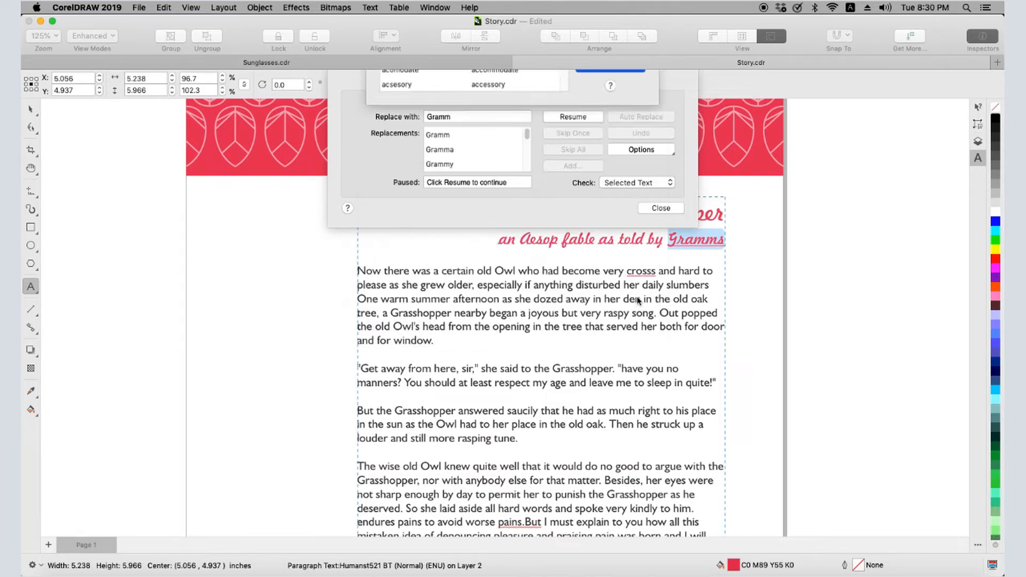
{"action": "left_click", "coordinate": [672, 154]}
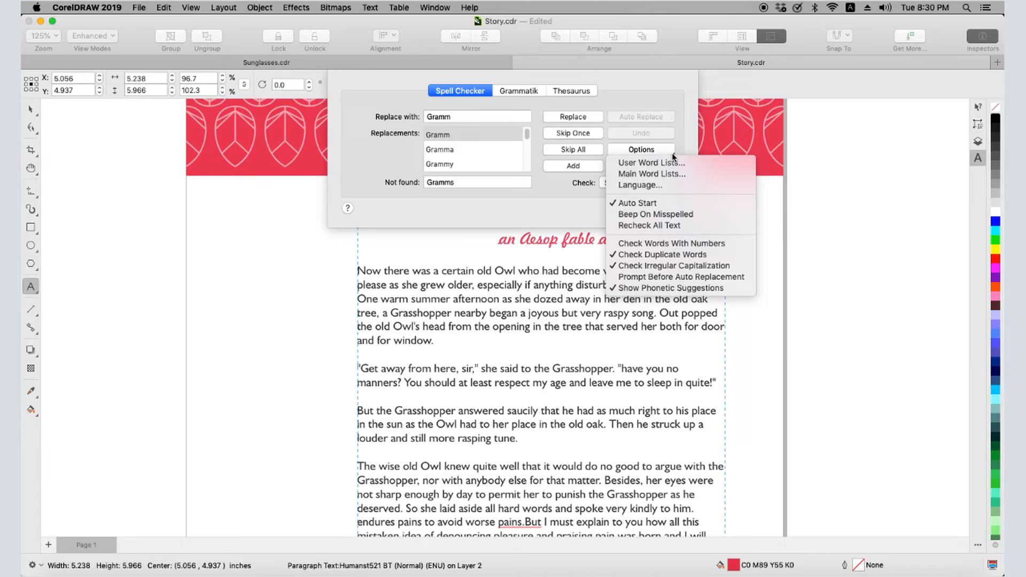
{"action": "left_click", "coordinate": [679, 185]}
{"action": "left_click", "coordinate": [590, 109]}
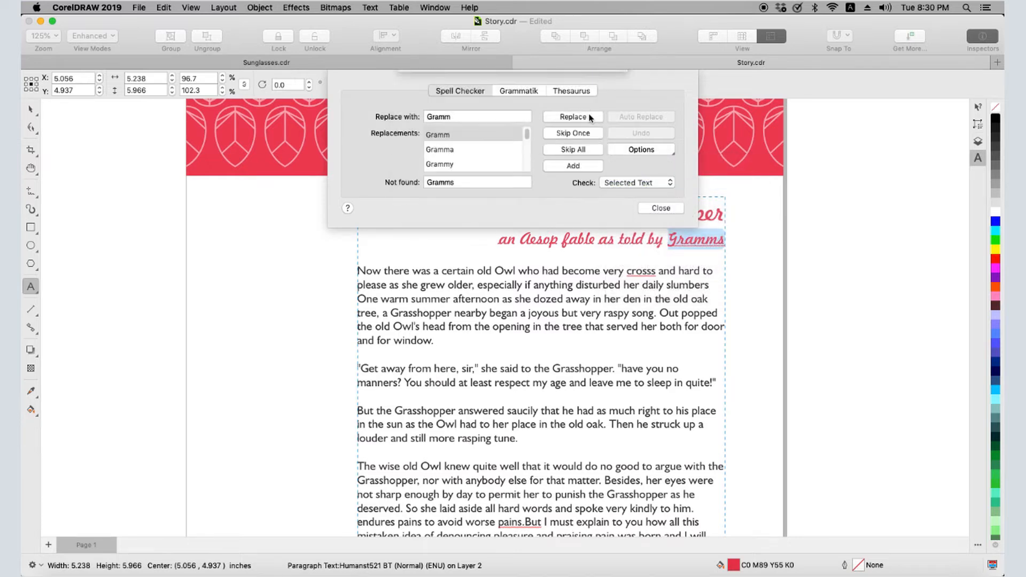
{"action": "left_click", "coordinate": [672, 153]}
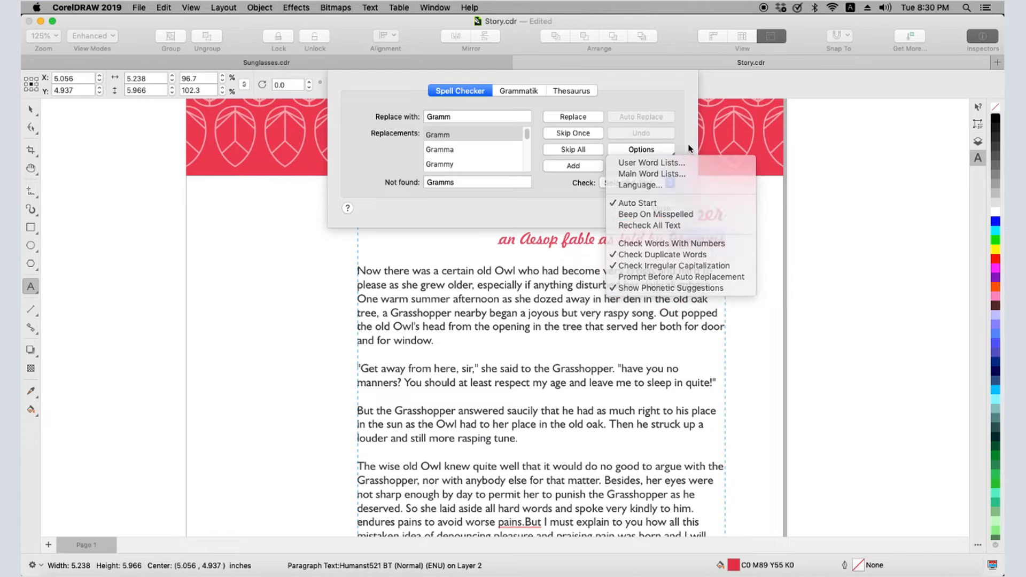
Skip the flagged word in the subtitle and replace "crosss" in the first paragraph with "cross".
{"action": "left_click", "coordinate": [591, 134]}
{"action": "left_click", "coordinate": [591, 134]}
{"action": "left_click", "coordinate": [440, 150]}
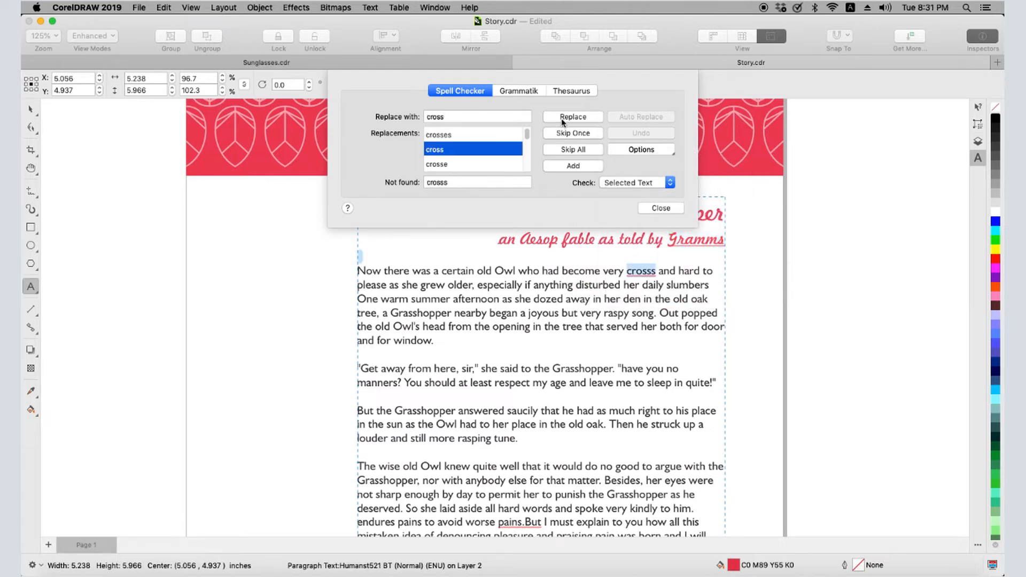
{"action": "left_click", "coordinate": [562, 117]}
Replace "pains.But" with "pains. But" in the last paragraph and close the completed spell check.
{"action": "left_click", "coordinate": [447, 116]}
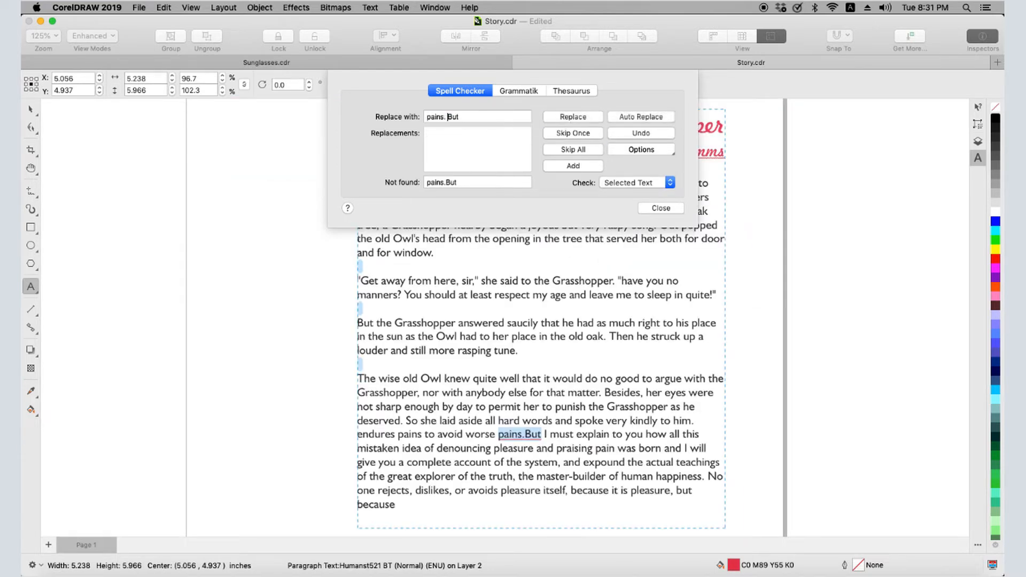
{"action": "left_click", "coordinate": [558, 122]}
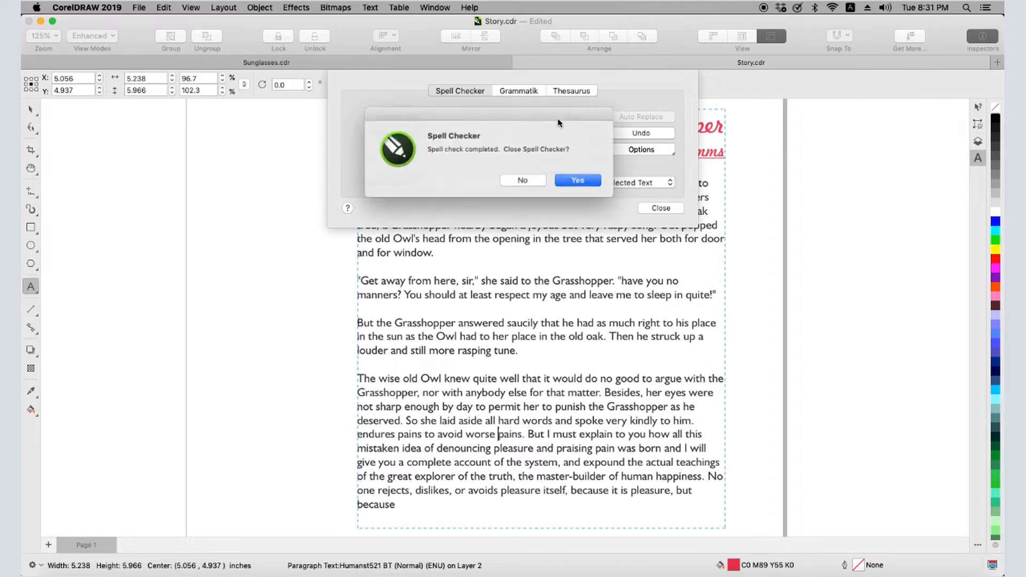
{"action": "left_click", "coordinate": [577, 180]}
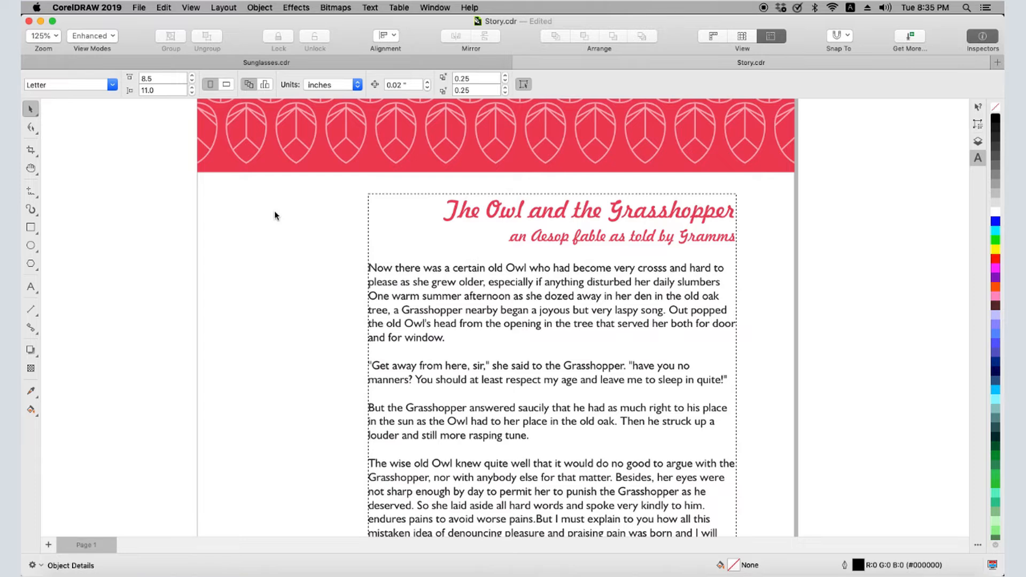
Start a spell check of the whole document, skip the flagged word in the subtitle and replace "crosss" with "cross".
{"action": "left_click", "coordinate": [369, 8]}
{"action": "mouse_move", "coordinate": [422, 224]}
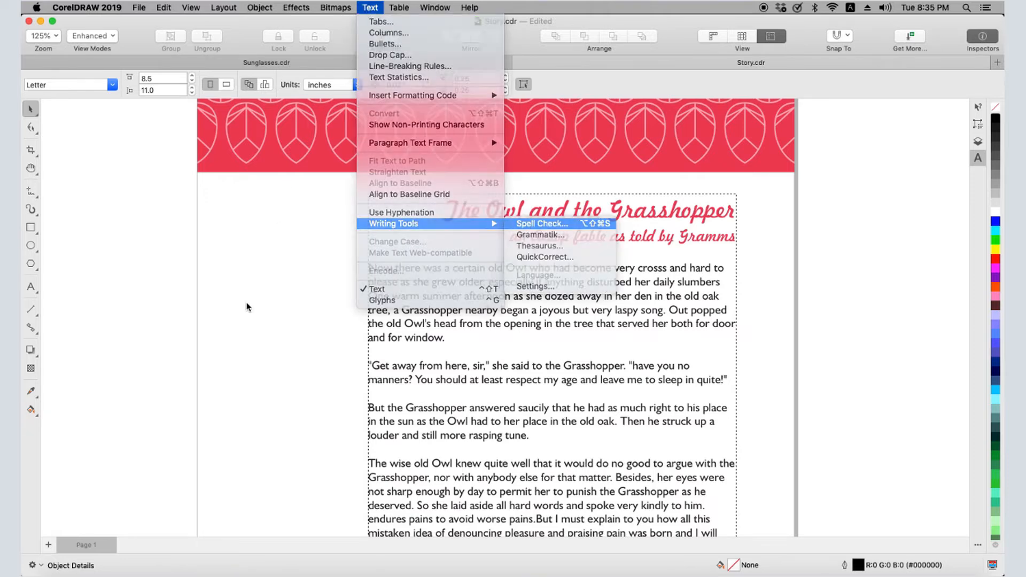
{"action": "left_click", "coordinate": [529, 223]}
{"action": "left_click", "coordinate": [569, 135]}
{"action": "double_click", "coordinate": [449, 149]}
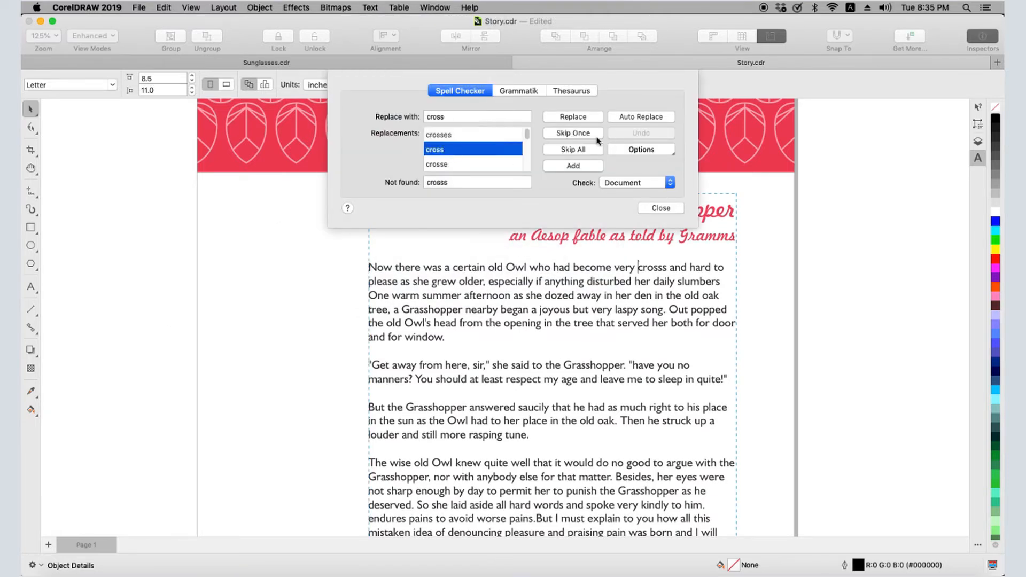
Replace "laspy" with "raspy" and "pains.But" with "pains. But", and close the completed spell check.
{"action": "double_click", "coordinate": [445, 136]}
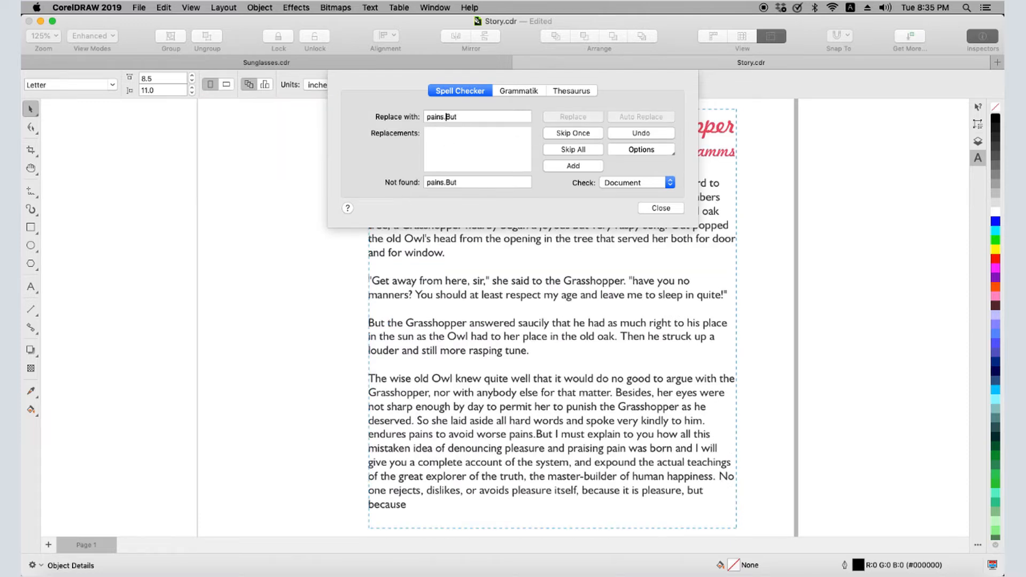
{"action": "left_click", "coordinate": [584, 118]}
{"action": "left_click", "coordinate": [576, 180]}
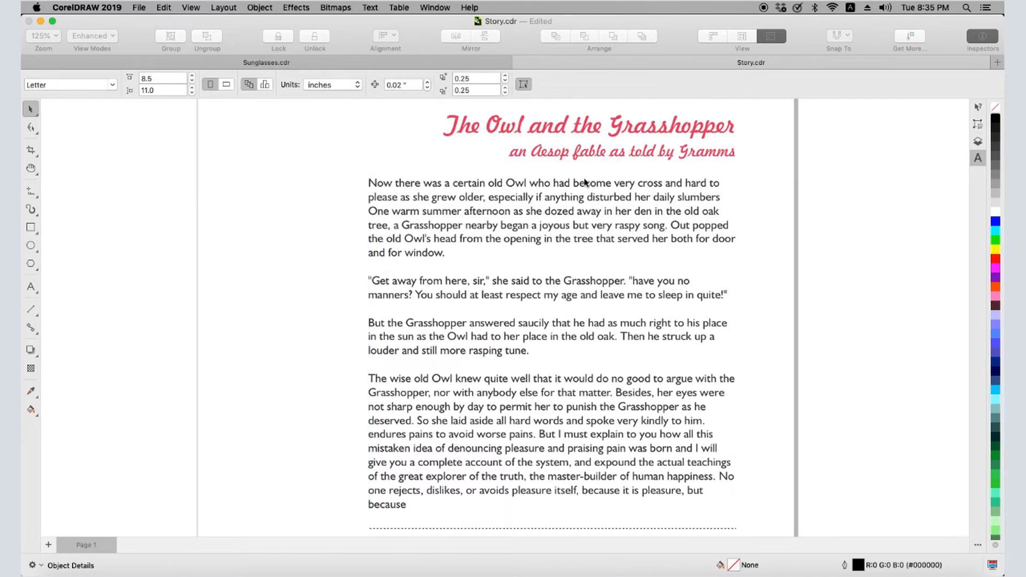
Start a Grammatik check of the document and set its checking style to Fiction.
{"action": "left_click", "coordinate": [370, 8]}
{"action": "mouse_move", "coordinate": [428, 223]}
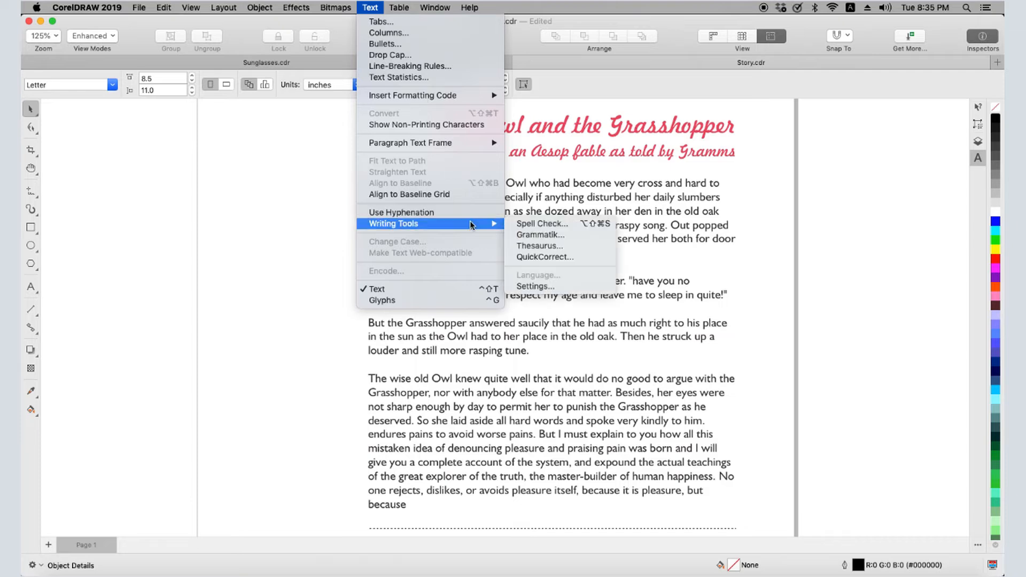
{"action": "left_click", "coordinate": [534, 236]}
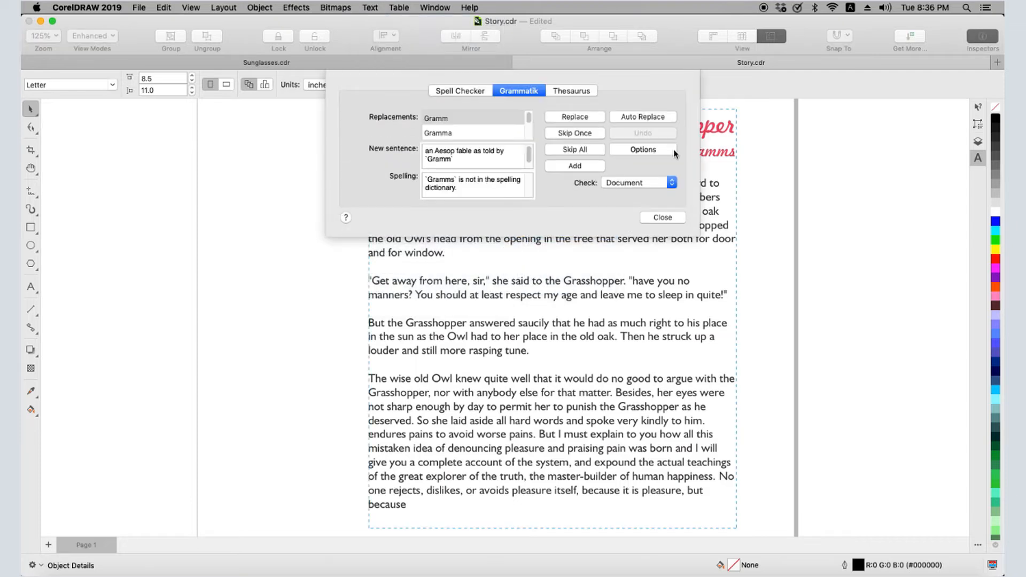
{"action": "left_click", "coordinate": [674, 154]}
{"action": "mouse_move", "coordinate": [700, 162]}
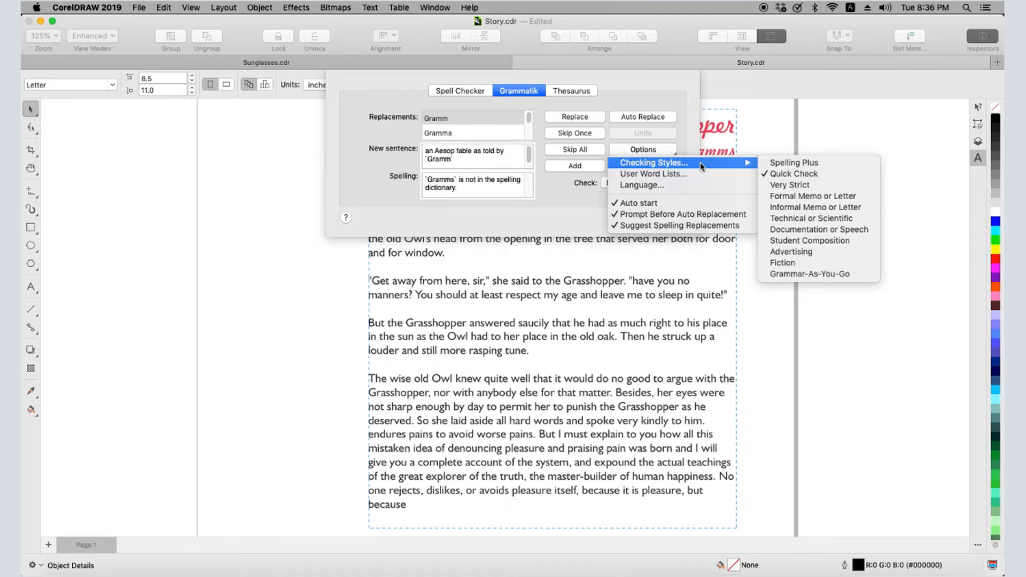
{"action": "left_click", "coordinate": [790, 263]}
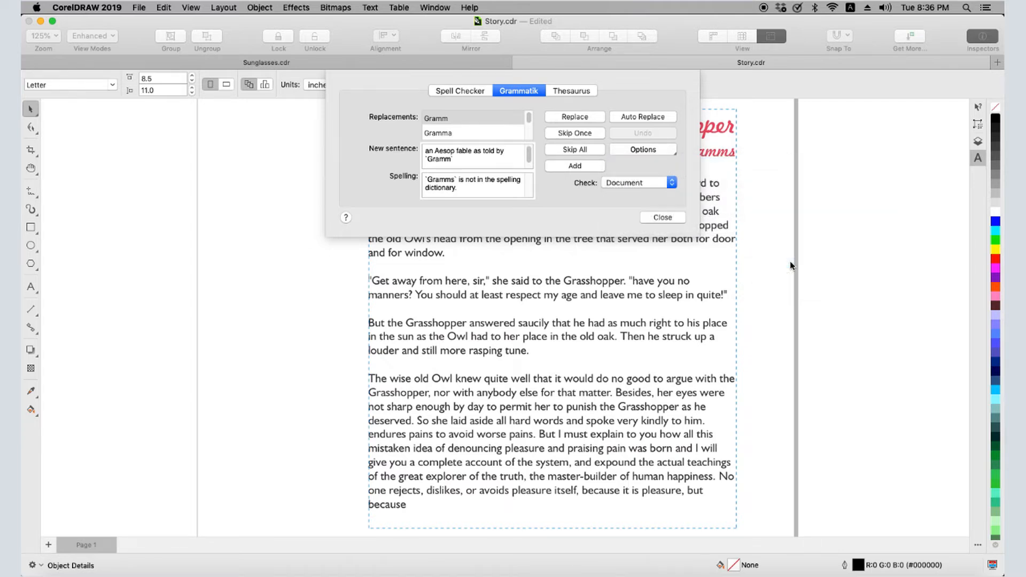
Skip the flagged subtitle word and the grammar suggestions in the first paragraph once each, and close the grammar check.
{"action": "left_click", "coordinate": [575, 133]}
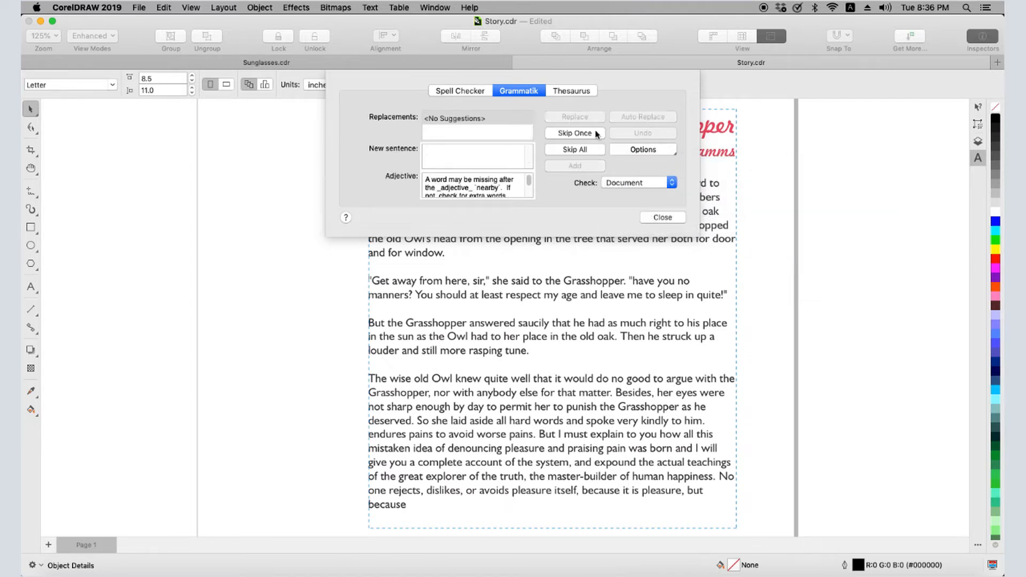
{"action": "left_click", "coordinate": [596, 133]}
{"action": "left_click", "coordinate": [597, 134]}
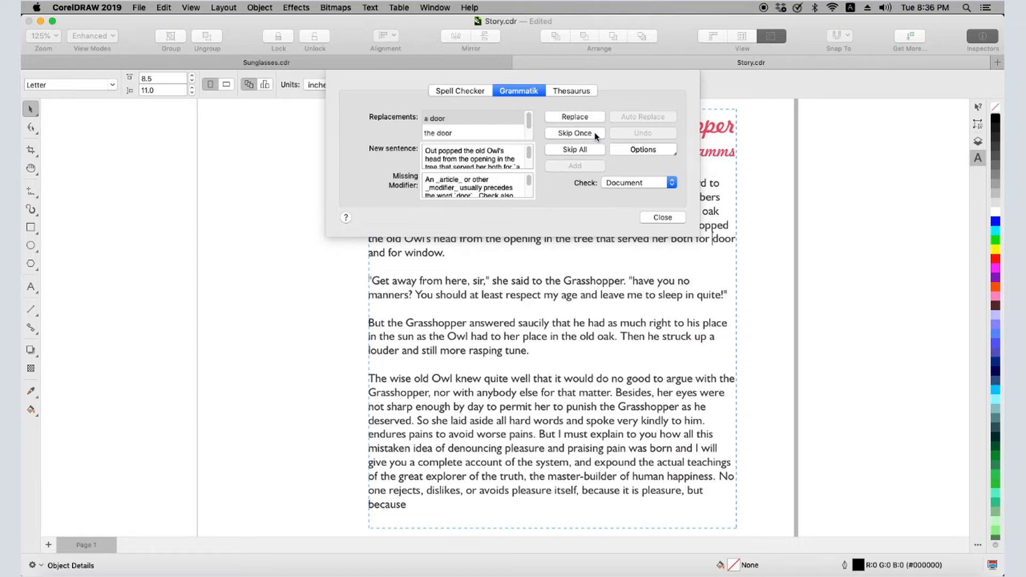
{"action": "left_click", "coordinate": [597, 134]}
{"action": "left_click", "coordinate": [663, 217]}
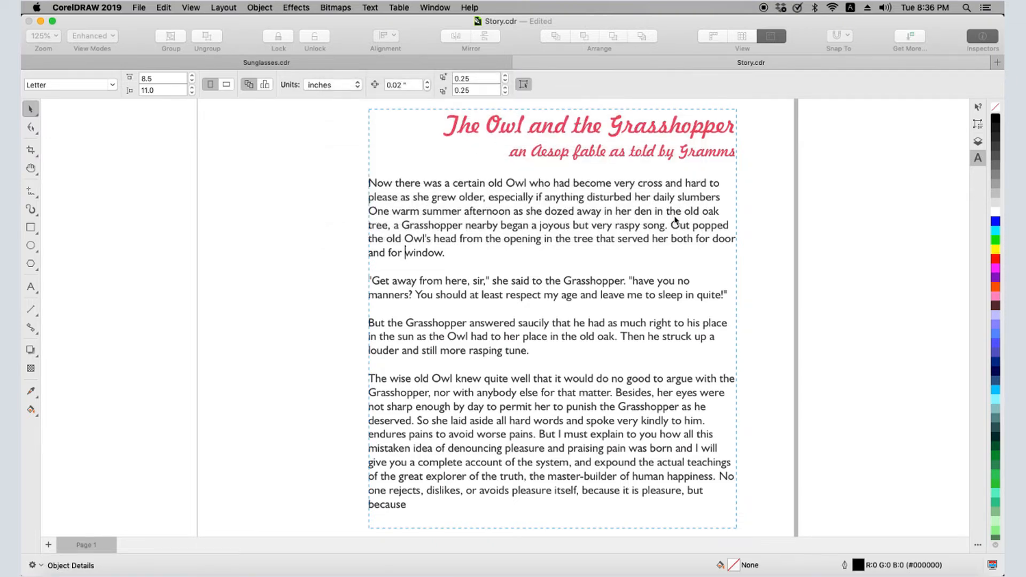
Open the Thesaurus and enable the Synonym, Related Words and Example options for its results.
{"action": "left_click", "coordinate": [370, 7]}
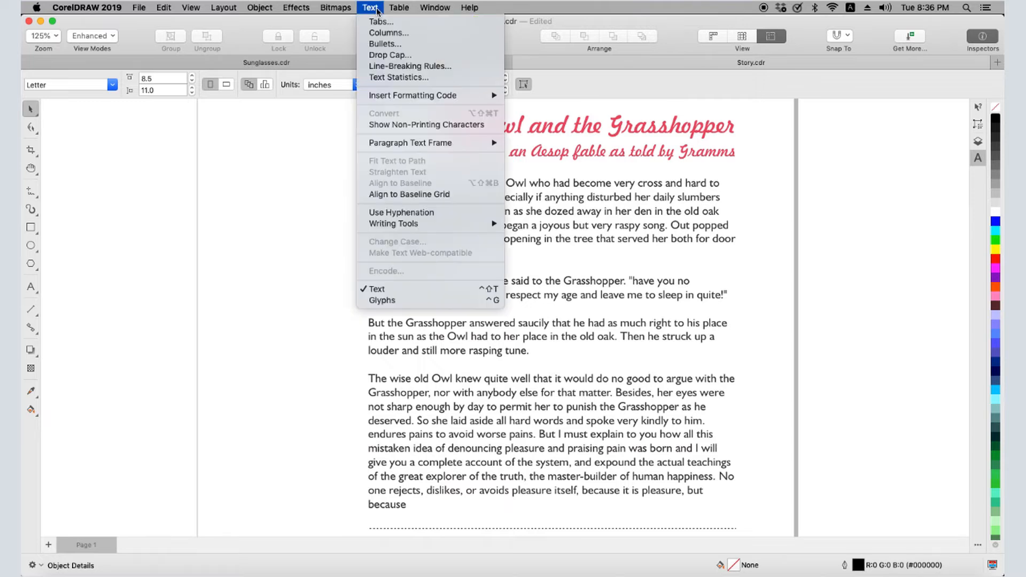
{"action": "mouse_move", "coordinate": [481, 223]}
{"action": "left_click", "coordinate": [543, 247]}
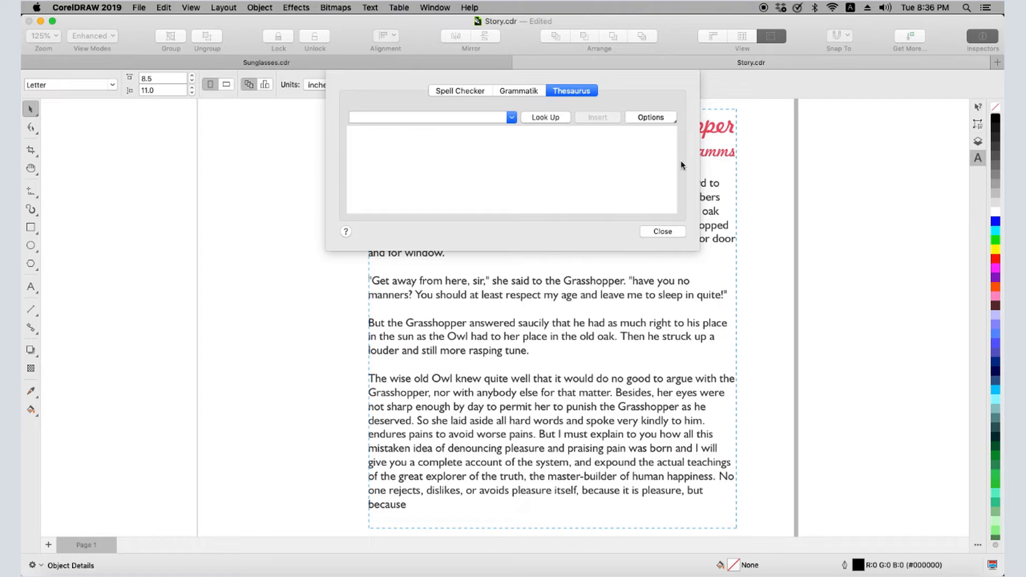
{"action": "left_click", "coordinate": [675, 122]}
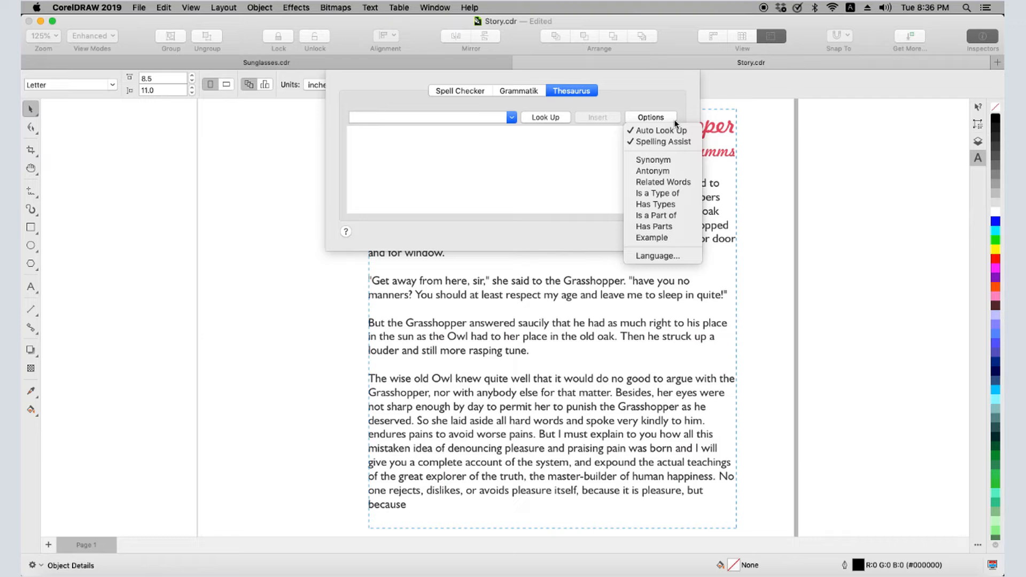
{"action": "left_click", "coordinate": [675, 161]}
{"action": "left_click", "coordinate": [675, 121]}
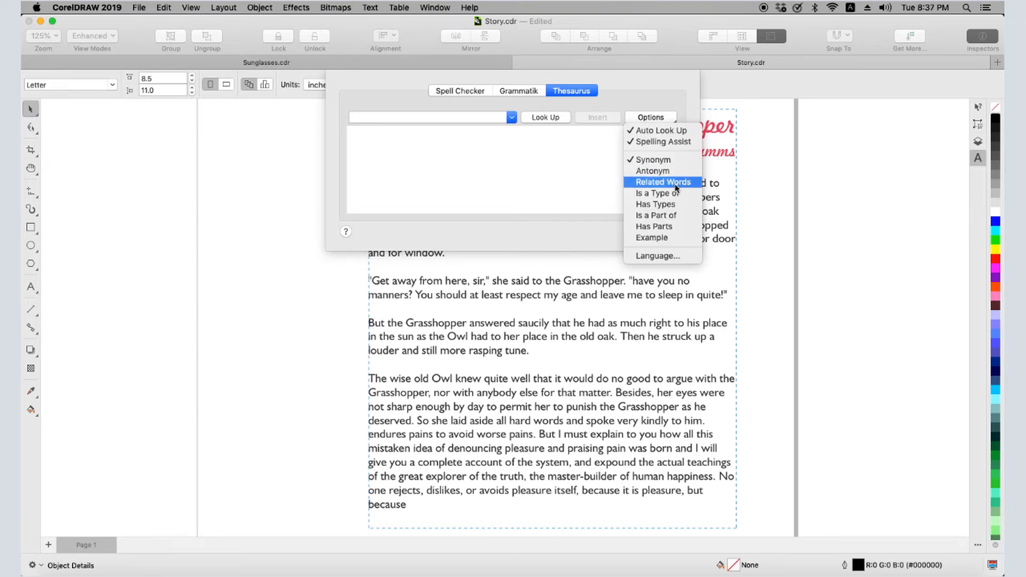
{"action": "left_click", "coordinate": [676, 182]}
{"action": "left_click", "coordinate": [675, 120]}
{"action": "left_click", "coordinate": [674, 237]}
Look up "slumber" in the Thesaurus, expand its noun meanings and related words, and close the Thesaurus.
{"action": "left_click", "coordinate": [393, 118]}
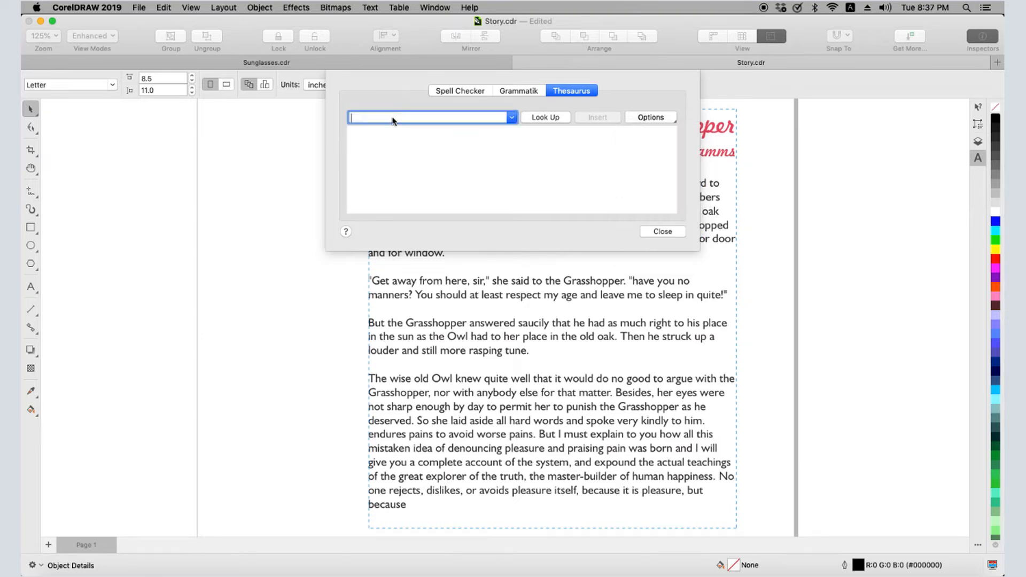
{"action": "type", "text": "slumber"}
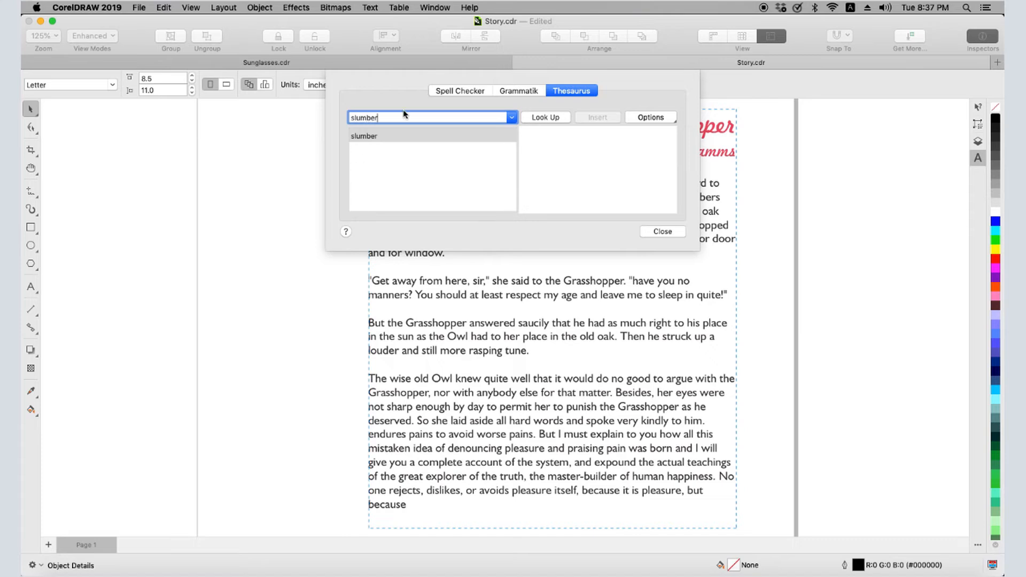
{"action": "left_click", "coordinate": [560, 120]}
{"action": "left_click", "coordinate": [354, 132]}
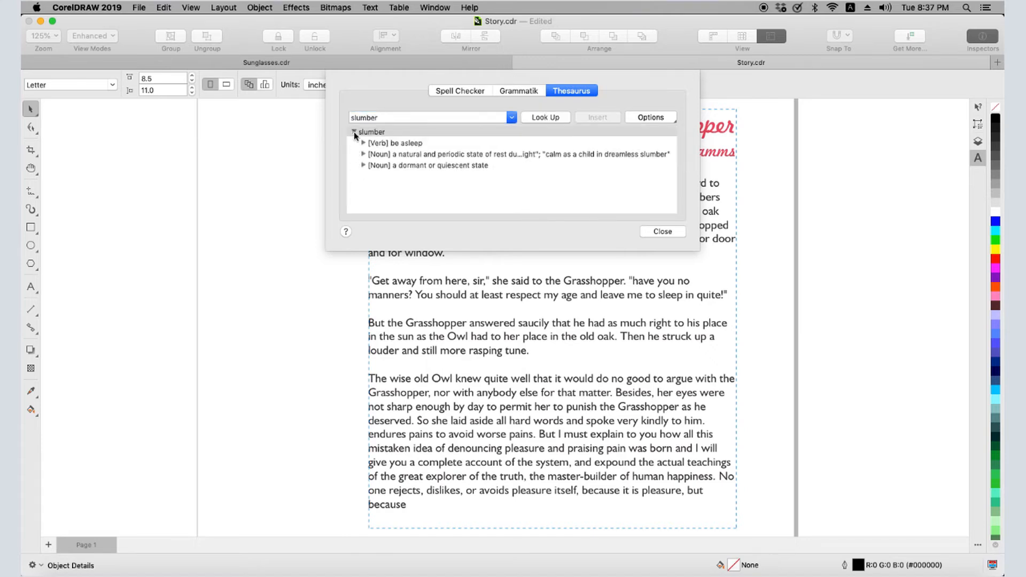
{"action": "left_click", "coordinate": [363, 154]}
{"action": "left_click", "coordinate": [363, 177]}
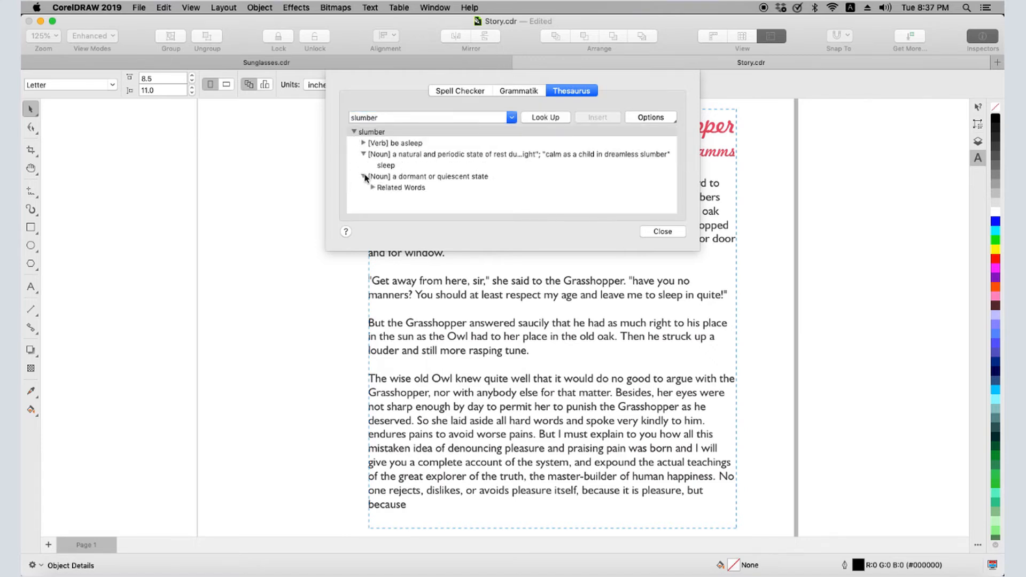
{"action": "left_click", "coordinate": [373, 188]}
{"action": "left_click", "coordinate": [657, 231]}
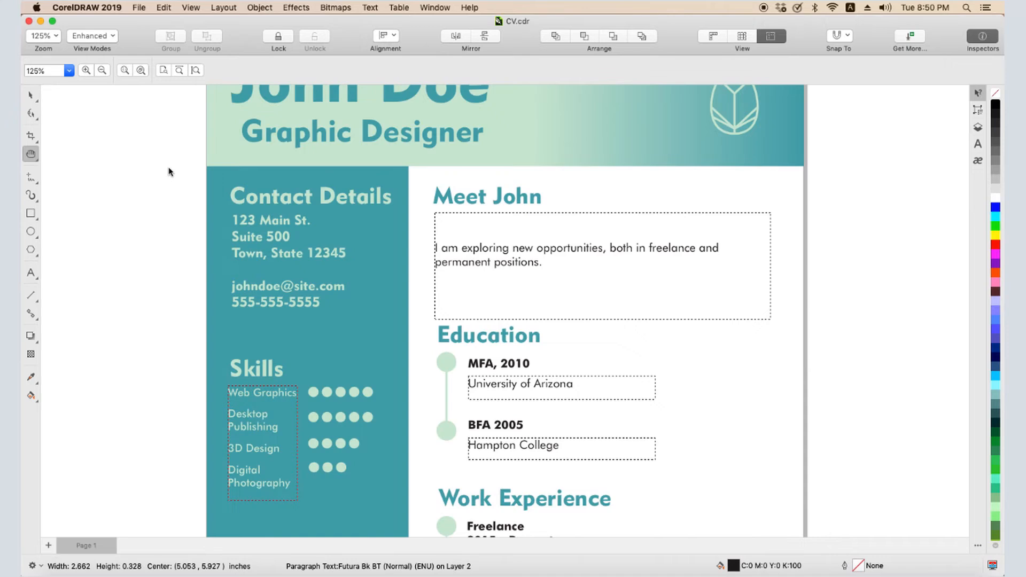
For CV.cdr, open the QuickCorrect settings and enable capitalizing the first letter of sentences.
{"action": "left_click", "coordinate": [370, 7]}
{"action": "mouse_move", "coordinate": [444, 214]}
{"action": "left_click", "coordinate": [544, 247]}
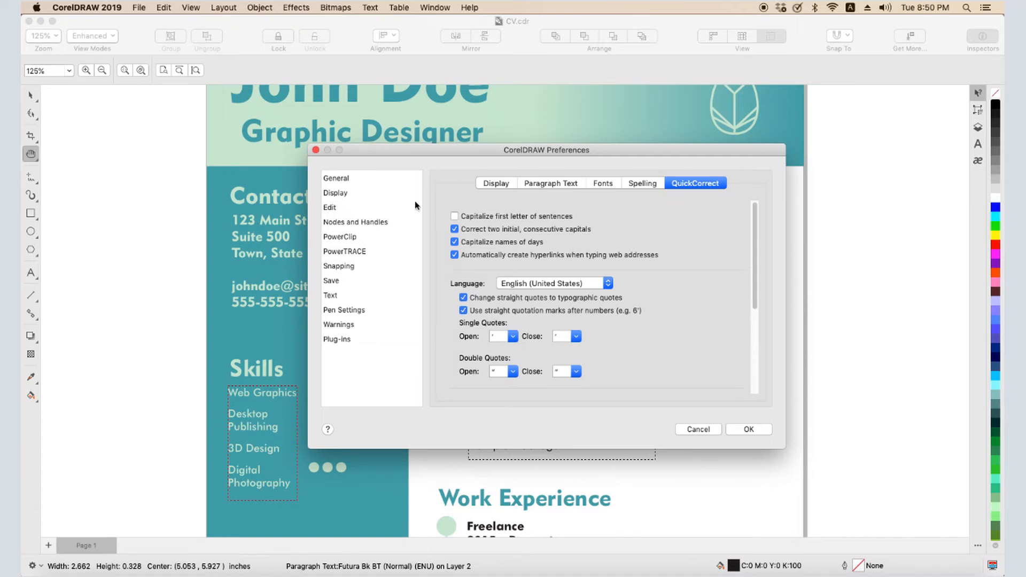
{"action": "left_click", "coordinate": [454, 216]}
Add a QuickCorrect replacement that changes "gd" to "graphic design" and accept the settings.
{"action": "left_click_drag", "start_coordinate": [753, 229], "coordinate": [767, 344]}
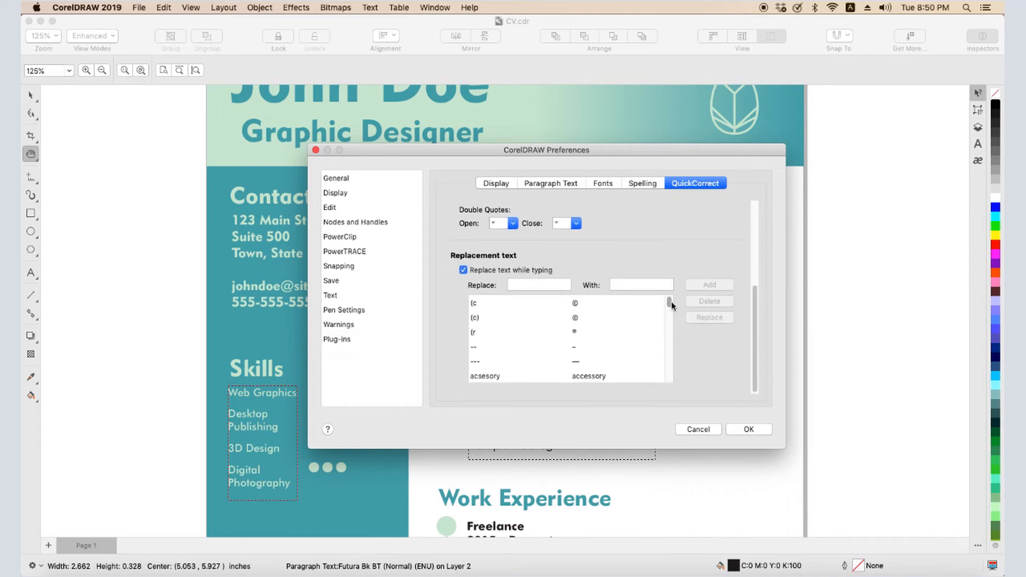
{"action": "mouse_move", "coordinate": [671, 302]}
{"action": "left_mouse_down"}
{"action": "mouse_move", "coordinate": [672, 316]}
{"action": "mouse_move", "coordinate": [671, 303]}
{"action": "left_mouse_up"}
{"action": "left_click", "coordinate": [540, 285]}
{"action": "type", "text": "gd"}
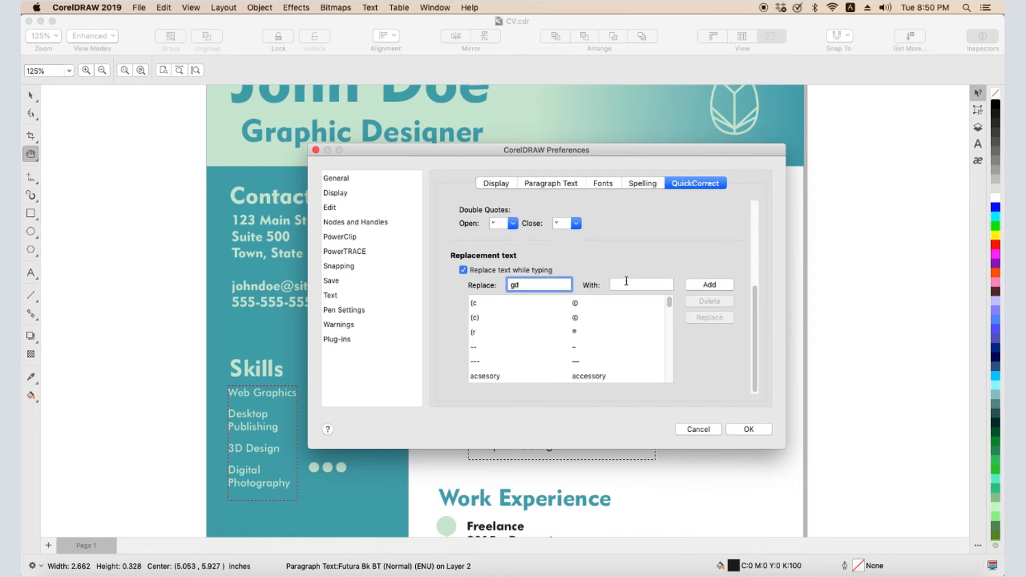
{"action": "left_click", "coordinate": [626, 283]}
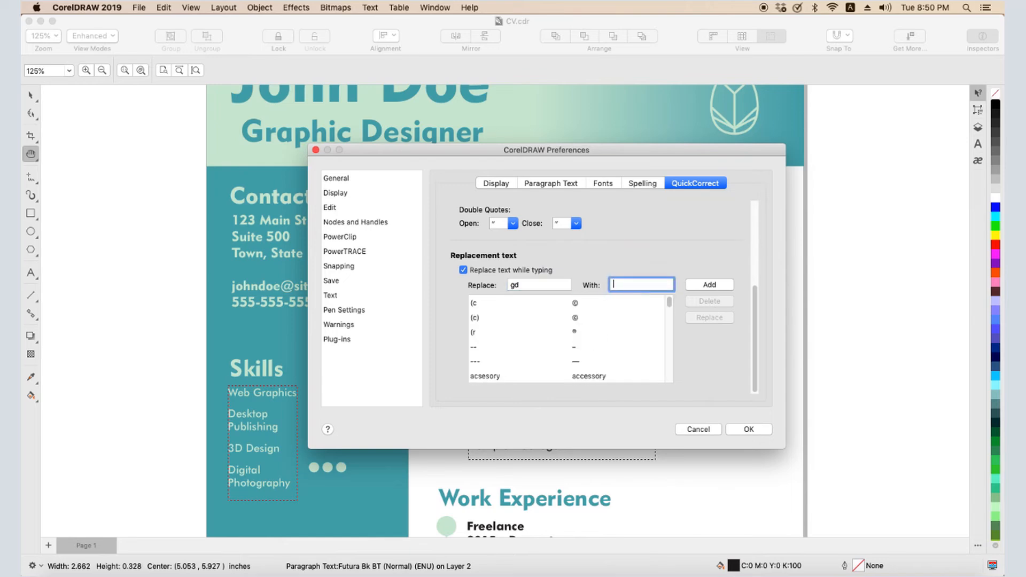
{"action": "type", "text": "graphic design"}
{"action": "left_click", "coordinate": [711, 286]}
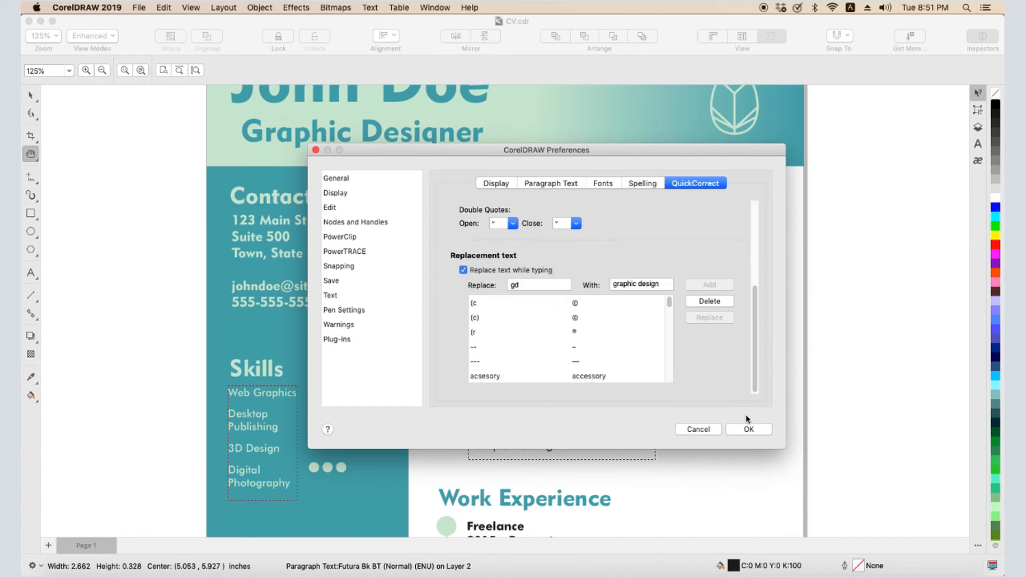
{"action": "left_click", "coordinate": [749, 429]}
Insert "I have been in the graphic design field since 2005..." as the first line of the introduction frame above Education, and deselect it.
{"action": "key", "text": "F8"}
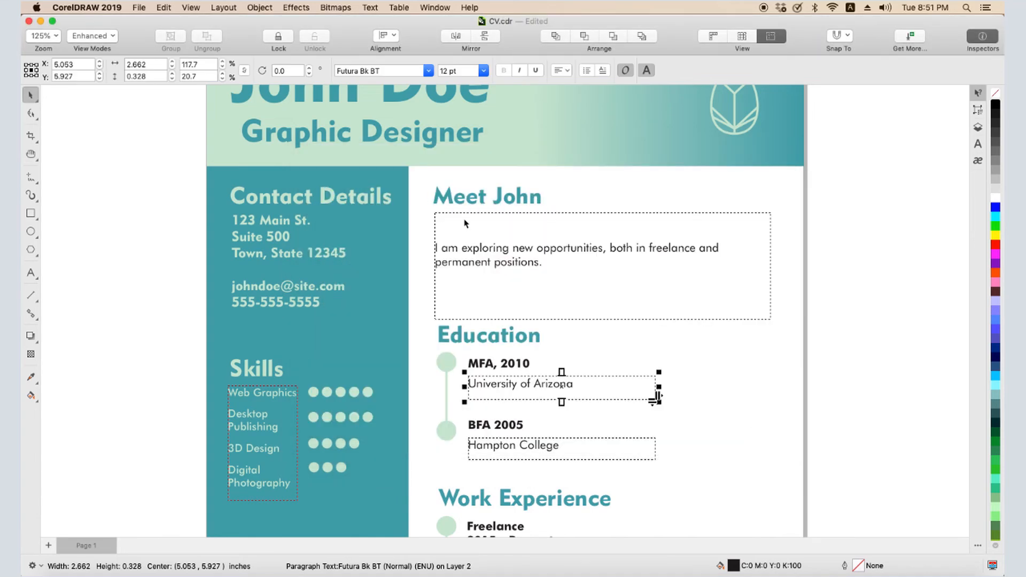
{"action": "left_click", "coordinate": [465, 222]}
{"action": "type", "text": "I have been in the"}
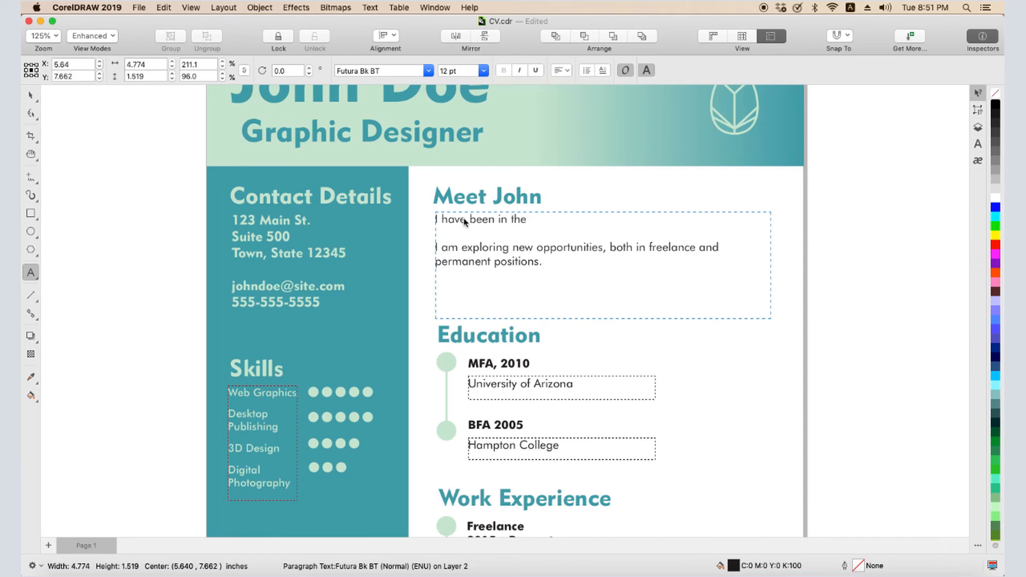
{"action": "type", "text": " graphic design field since 2005..."}
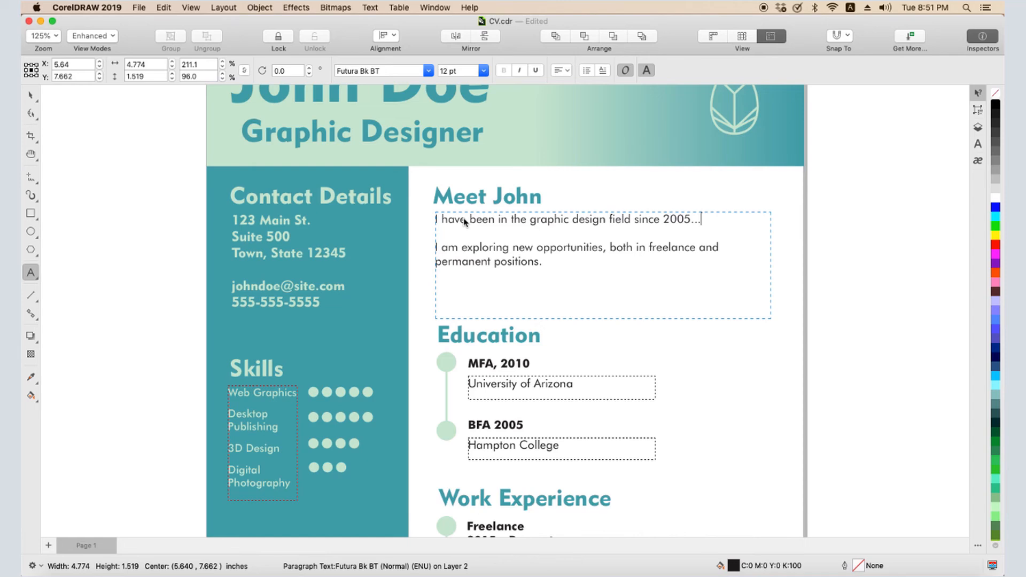
{"action": "left_click", "coordinate": [31, 95]}
{"action": "left_click", "coordinate": [105, 120]}
In the writing tools' Spelling settings, show errors in all text frames and enable adding corrections to QuickCorrect.
{"action": "left_click", "coordinate": [370, 7]}
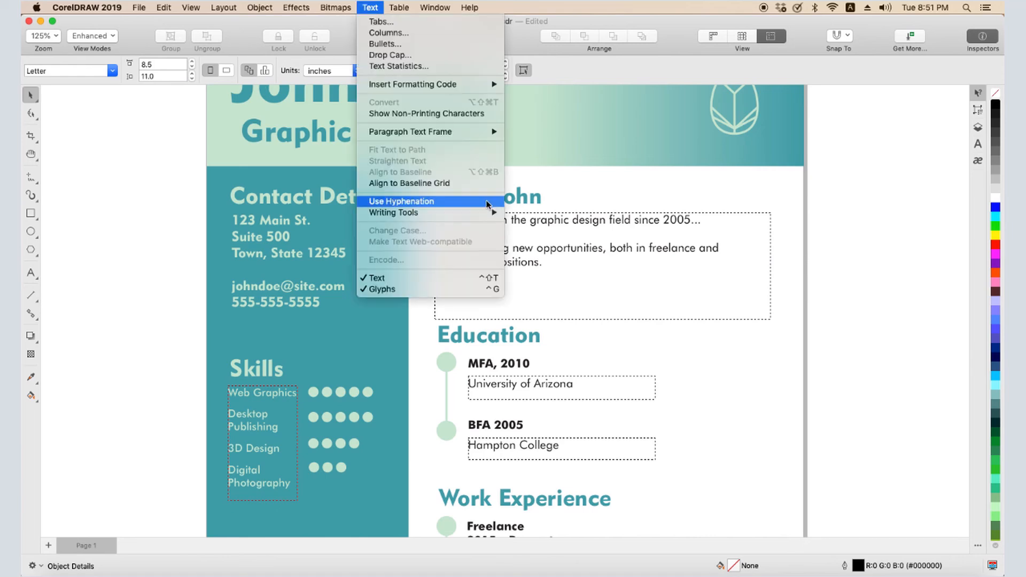
{"action": "mouse_move", "coordinate": [487, 214]}
{"action": "left_click", "coordinate": [563, 275]}
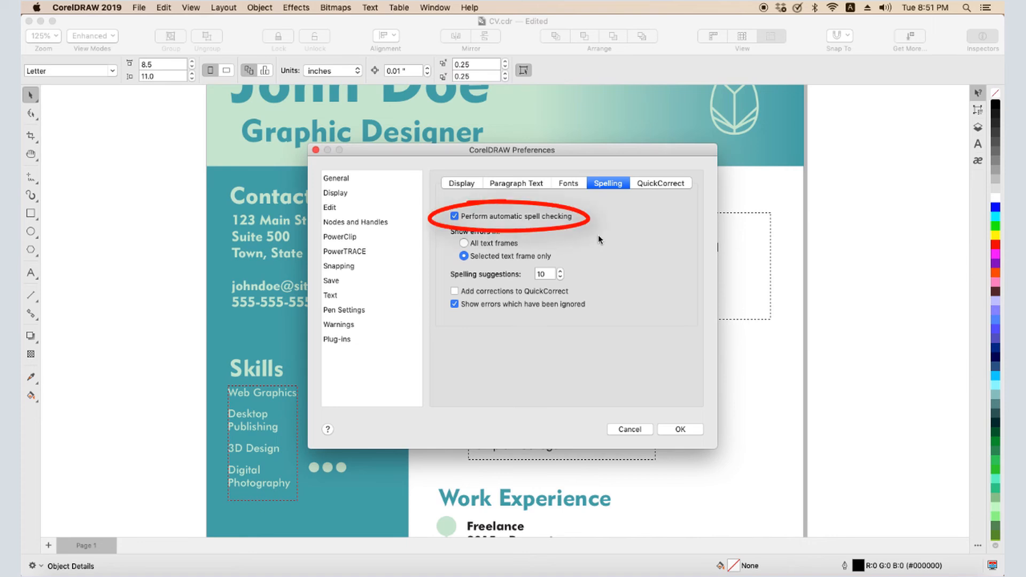
{"action": "left_click", "coordinate": [464, 243]}
{"action": "left_click", "coordinate": [455, 292]}
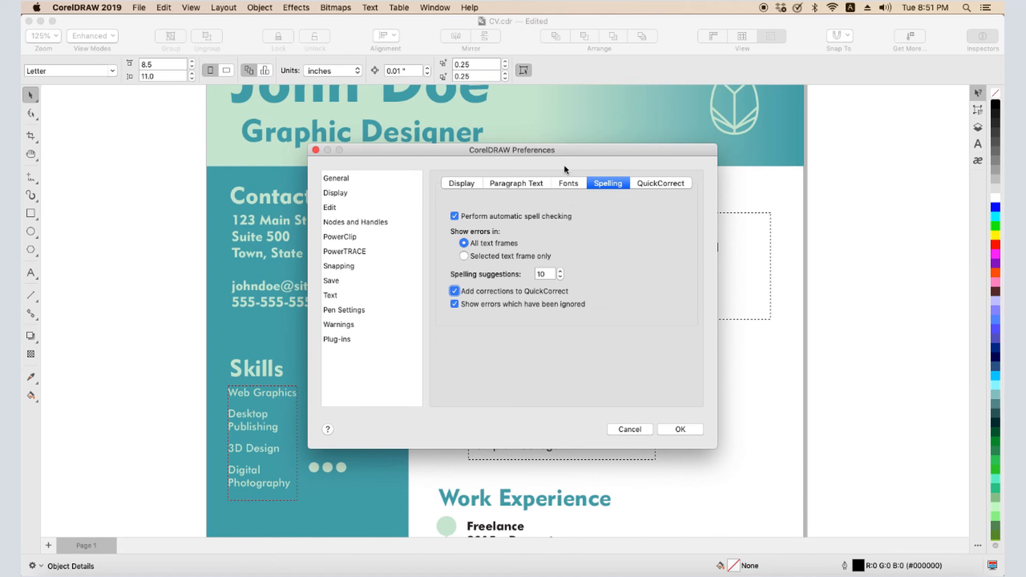
Review the Fonts, Paragraph Text and Display preferences for text, and accept the preference changes.
{"action": "left_click", "coordinate": [566, 183]}
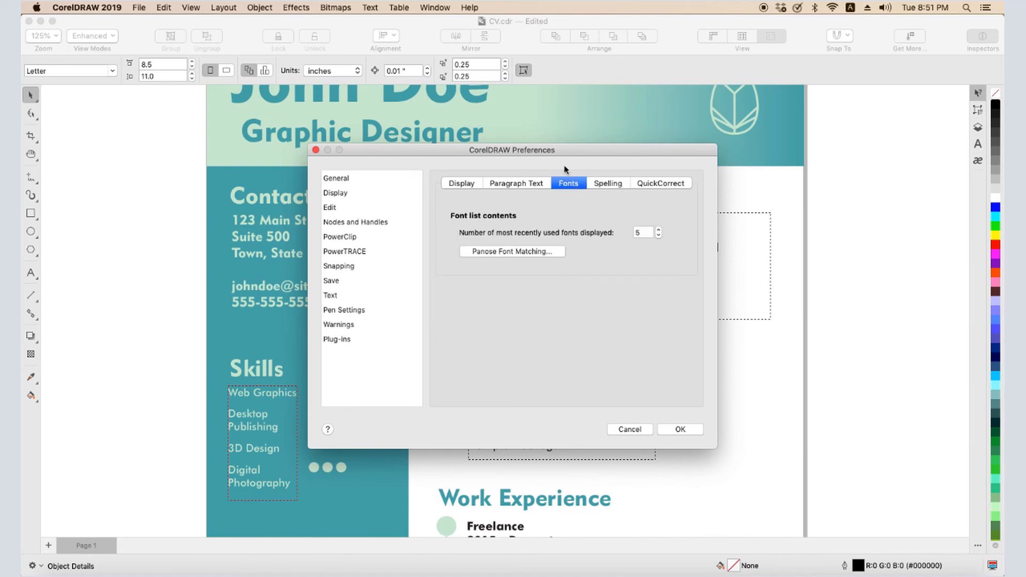
{"action": "left_click", "coordinate": [516, 181]}
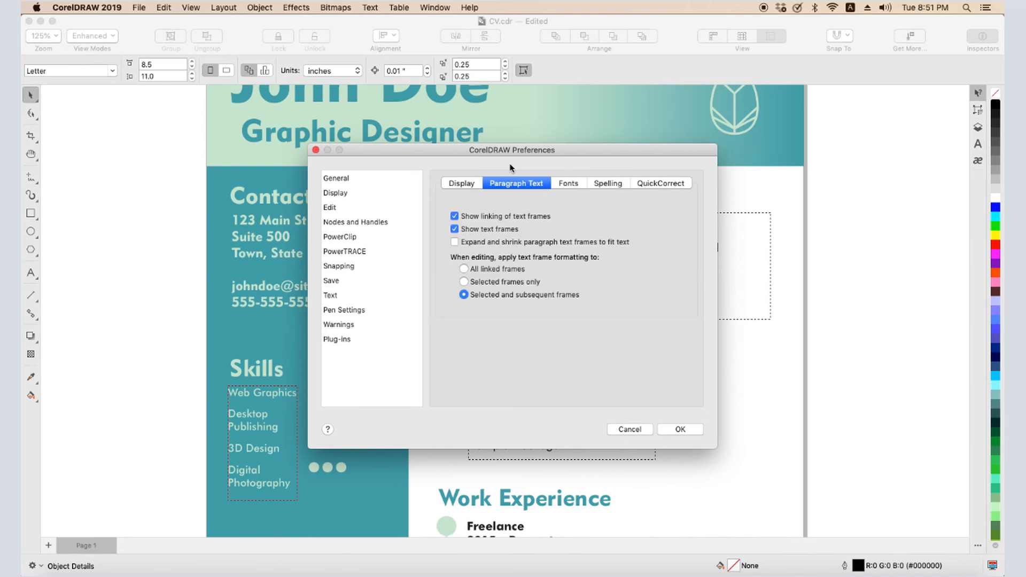
{"action": "left_click", "coordinate": [466, 182]}
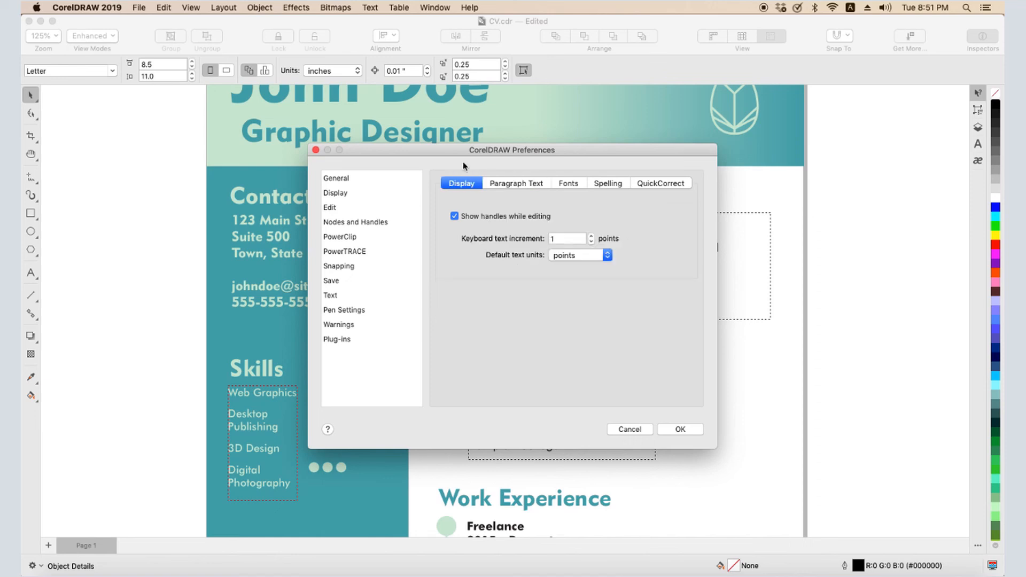
{"action": "left_click", "coordinate": [683, 430]}
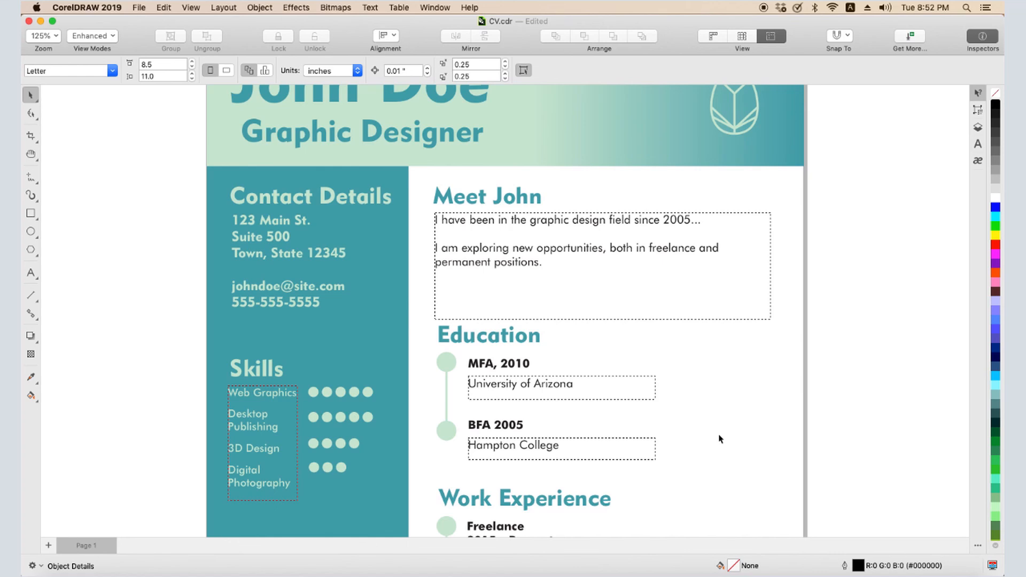